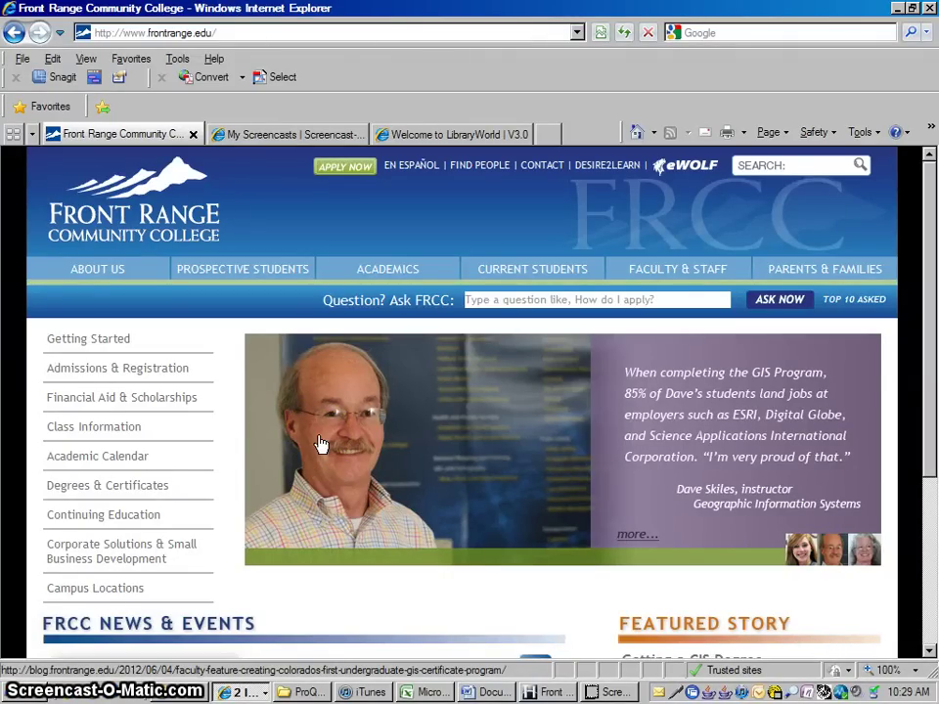
Go to the Front Range Community College Libraries page through the Academics menu
left_click(365, 436)
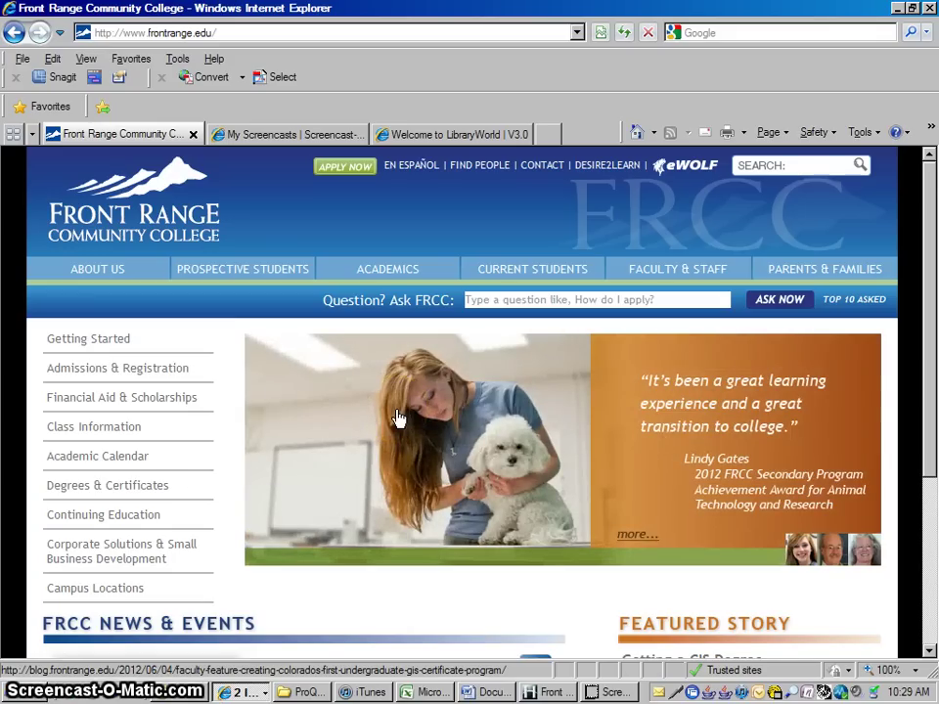
left_click(423, 331)
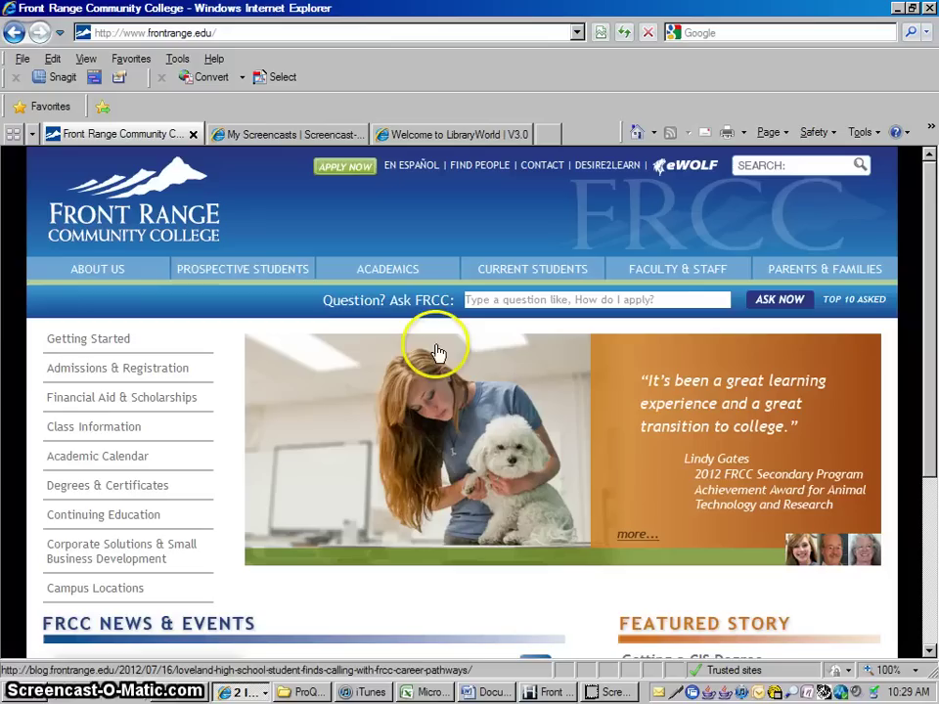
mouse_move(391, 277)
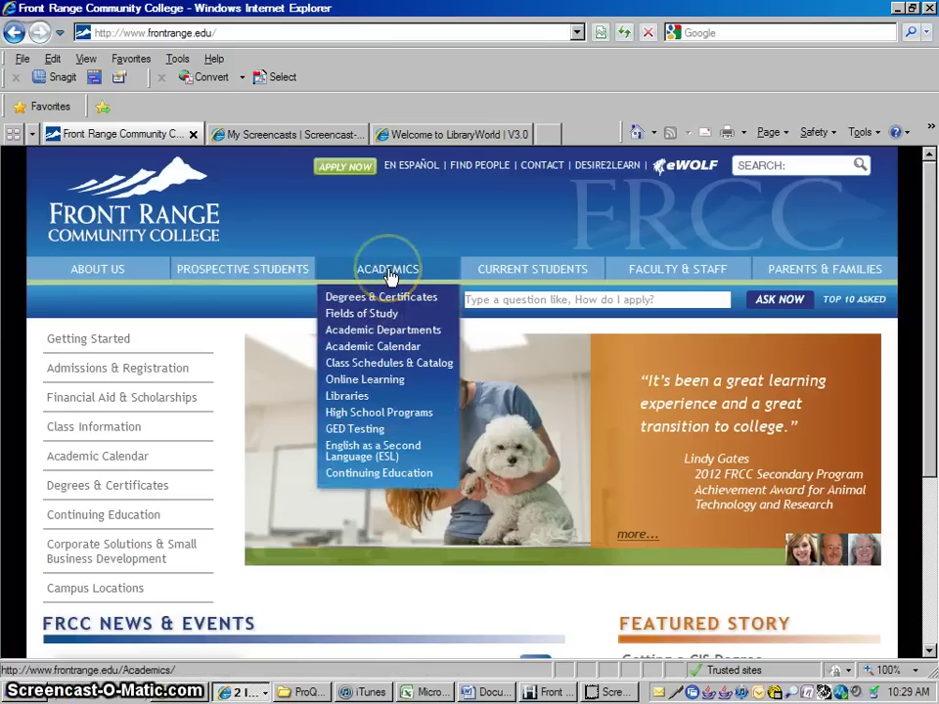
left_click(390, 277)
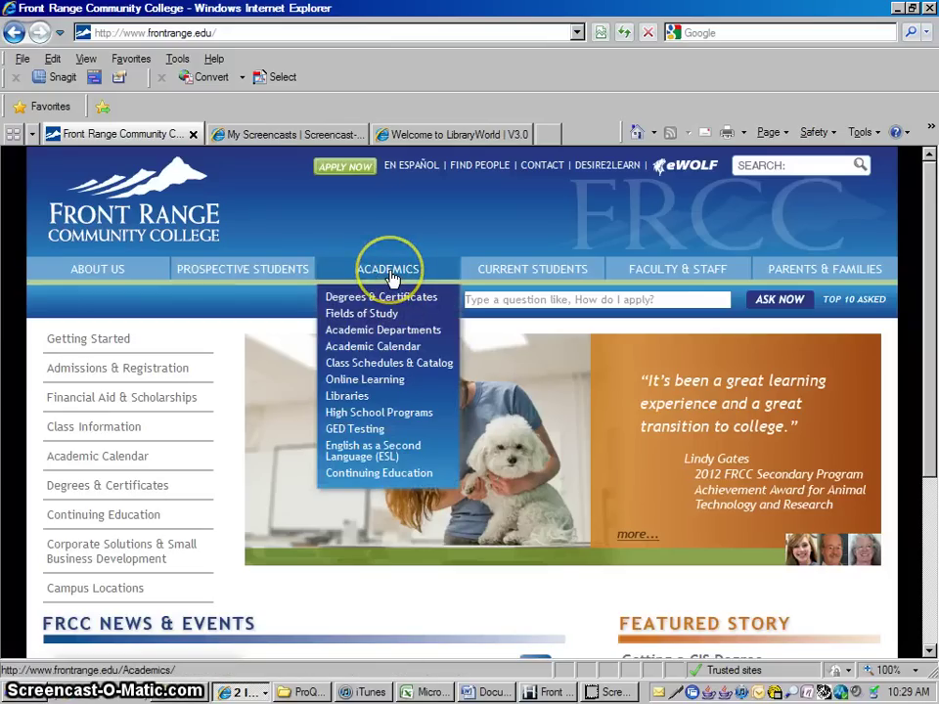
left_click(347, 396)
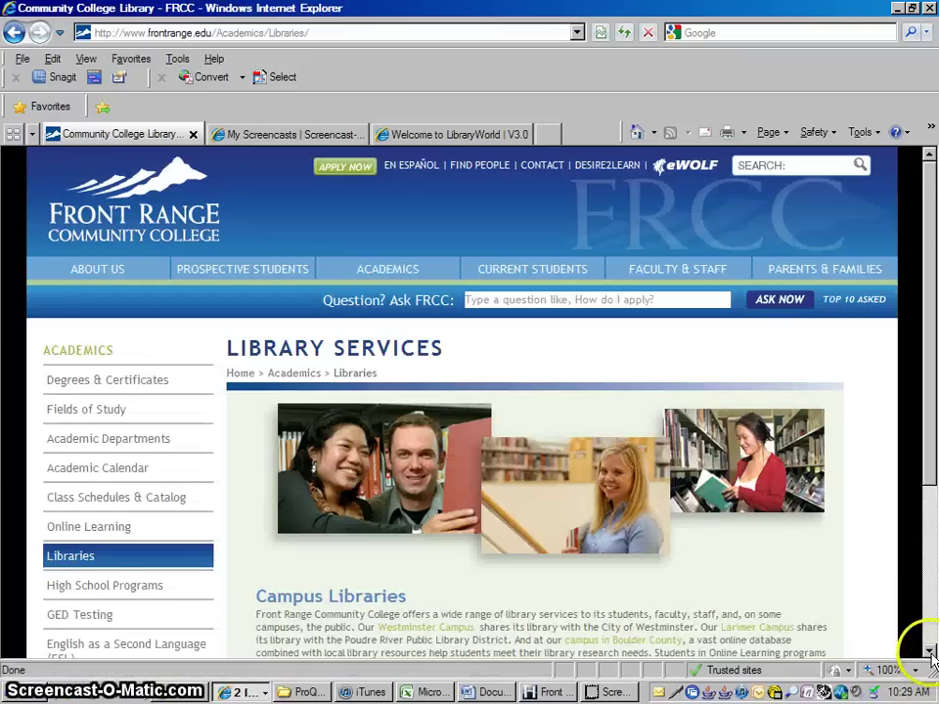
Open the Boulder County Campus Library page and reach its Electronic Databases list
left_click(929, 652)
scroll(933, 656, "down", 2)
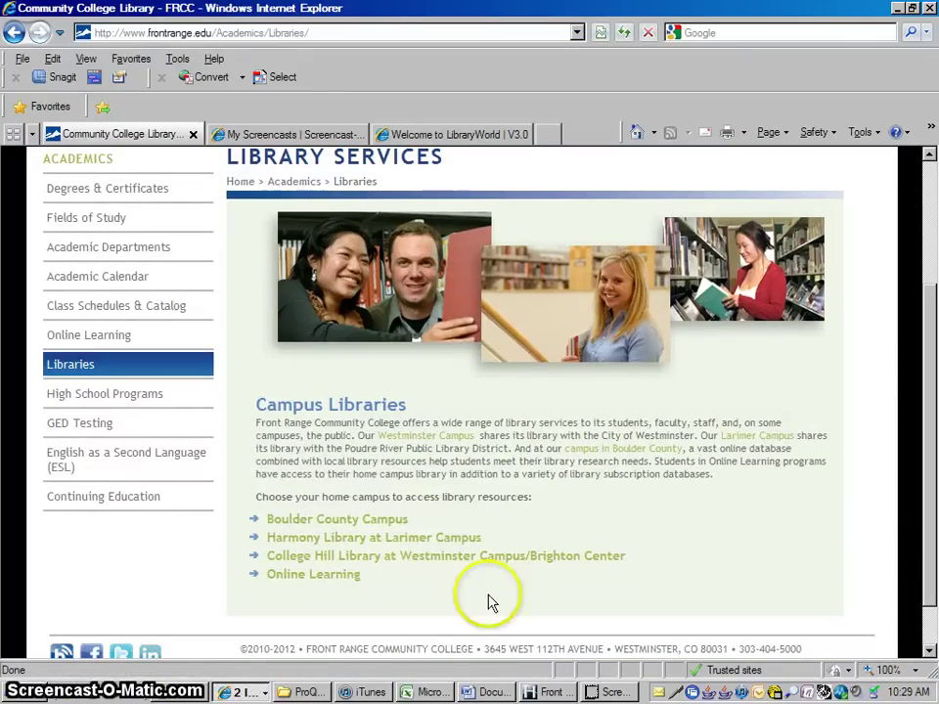
left_click(333, 524)
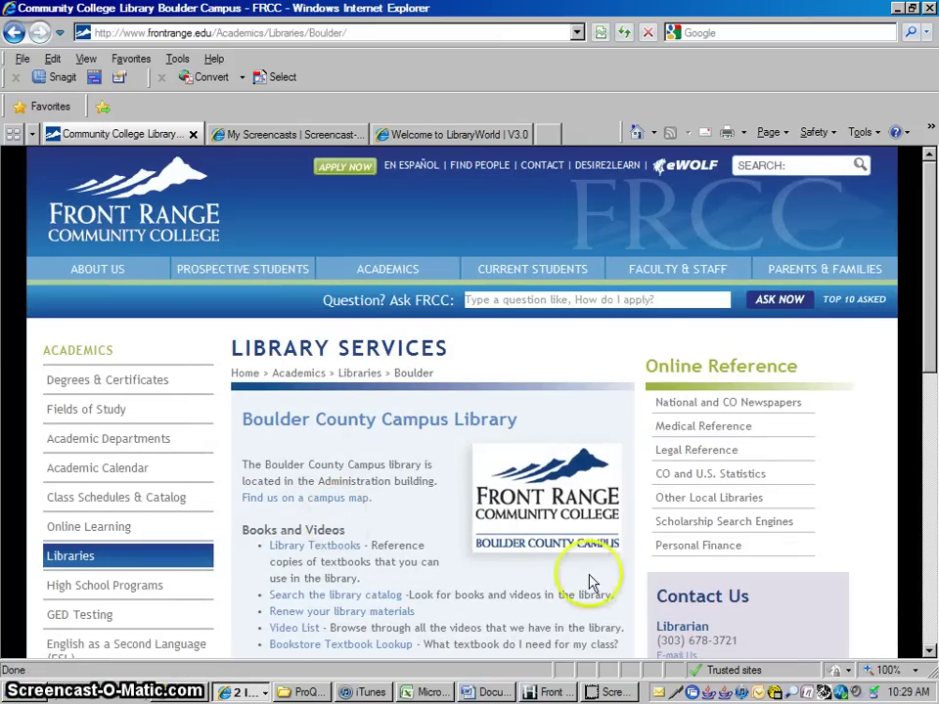
left_click(930, 652)
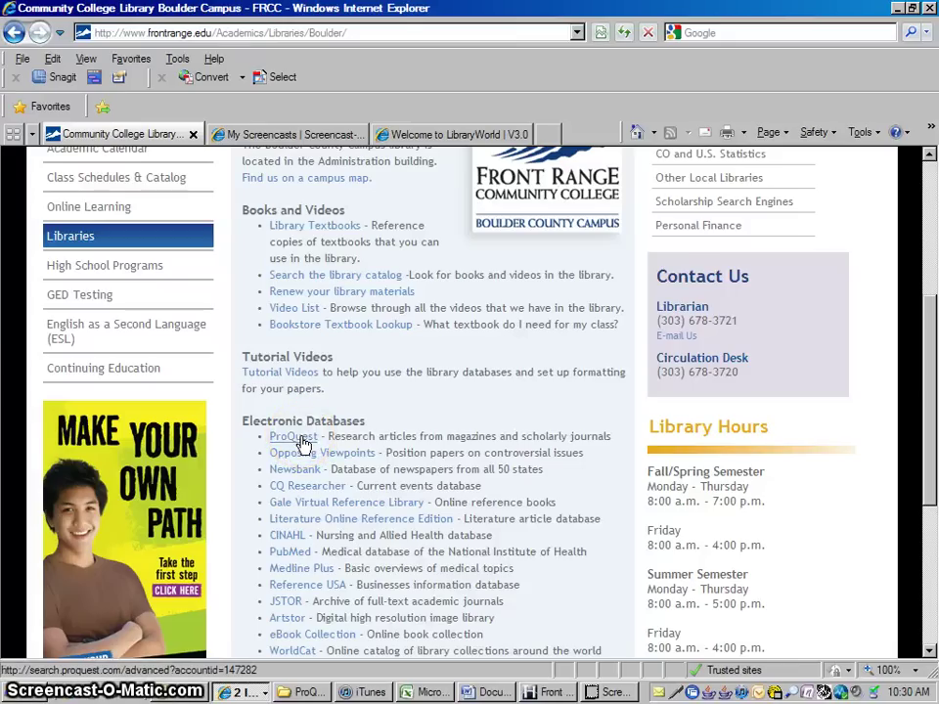
Open ProQuest full-screen and enter autism as the first Advanced Search term
left_click(293, 437)
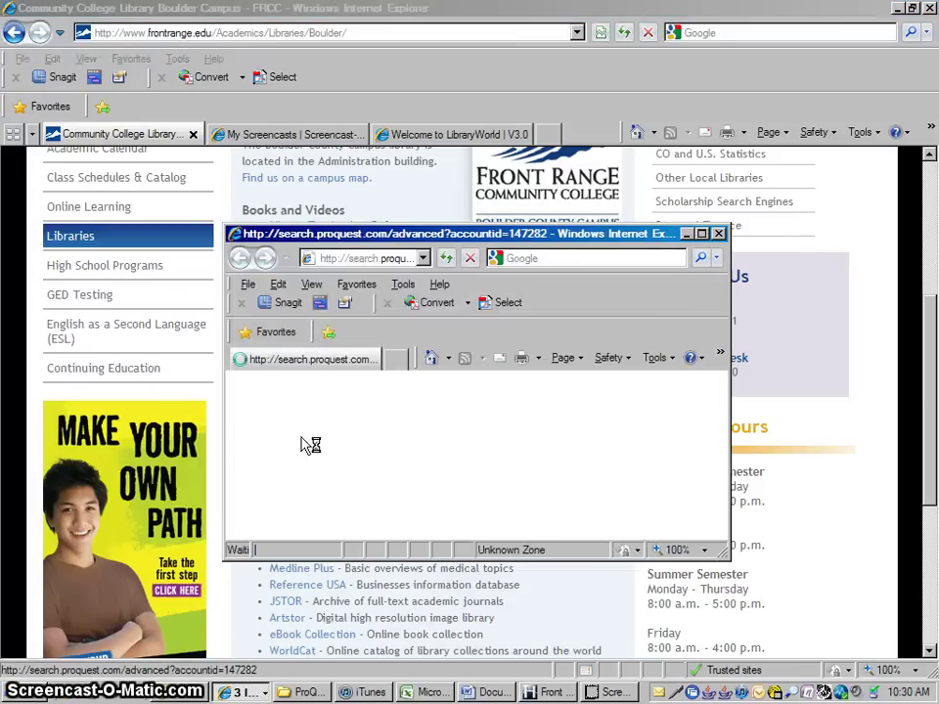
left_click(701, 233)
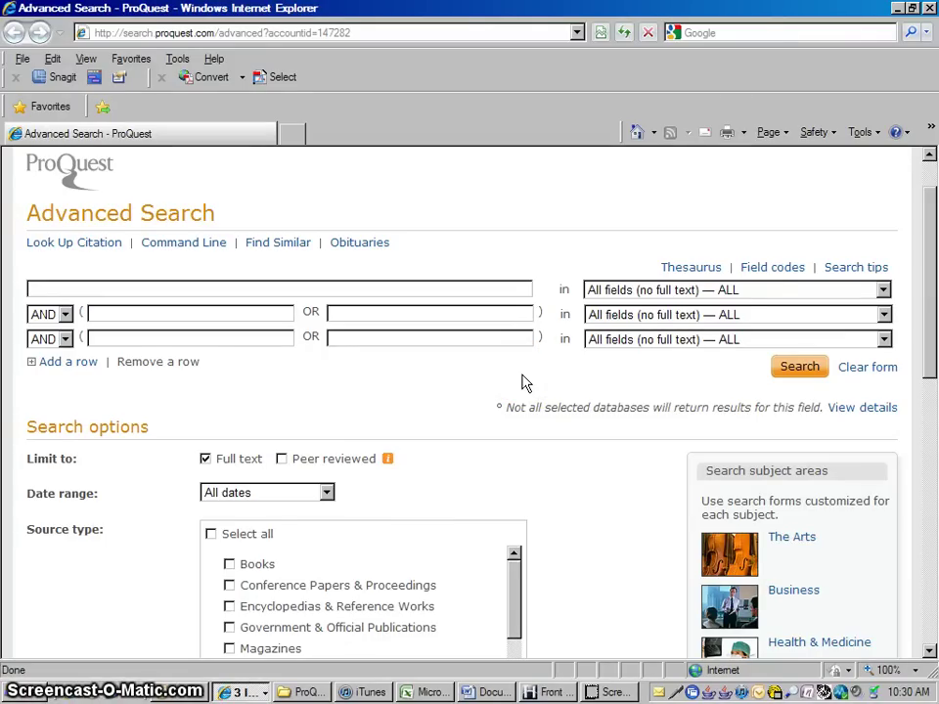
left_click(348, 290)
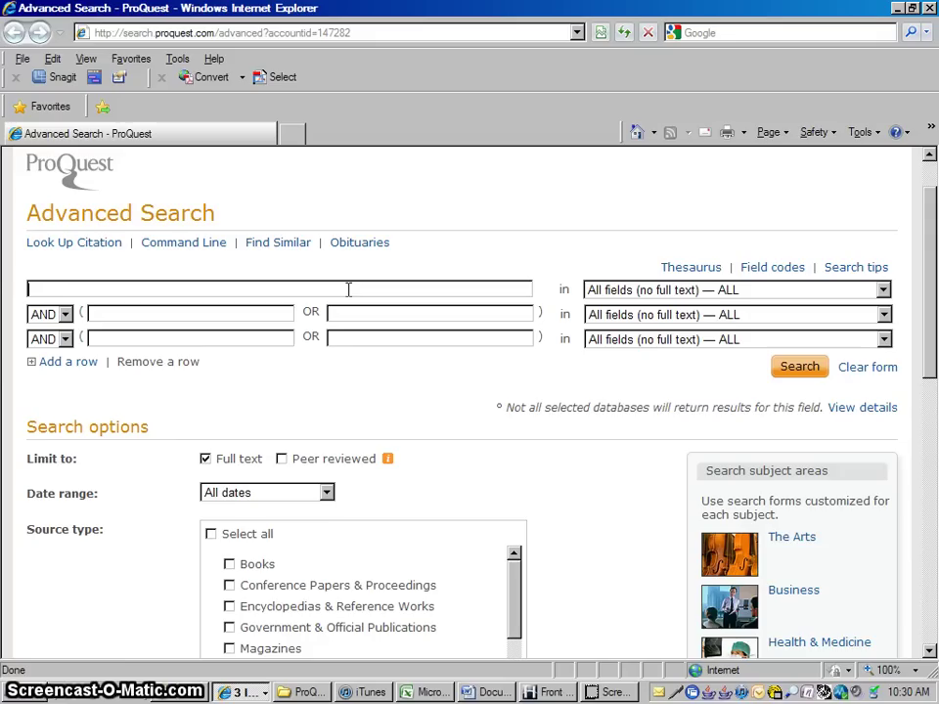
left_click(342, 288)
type("utism")
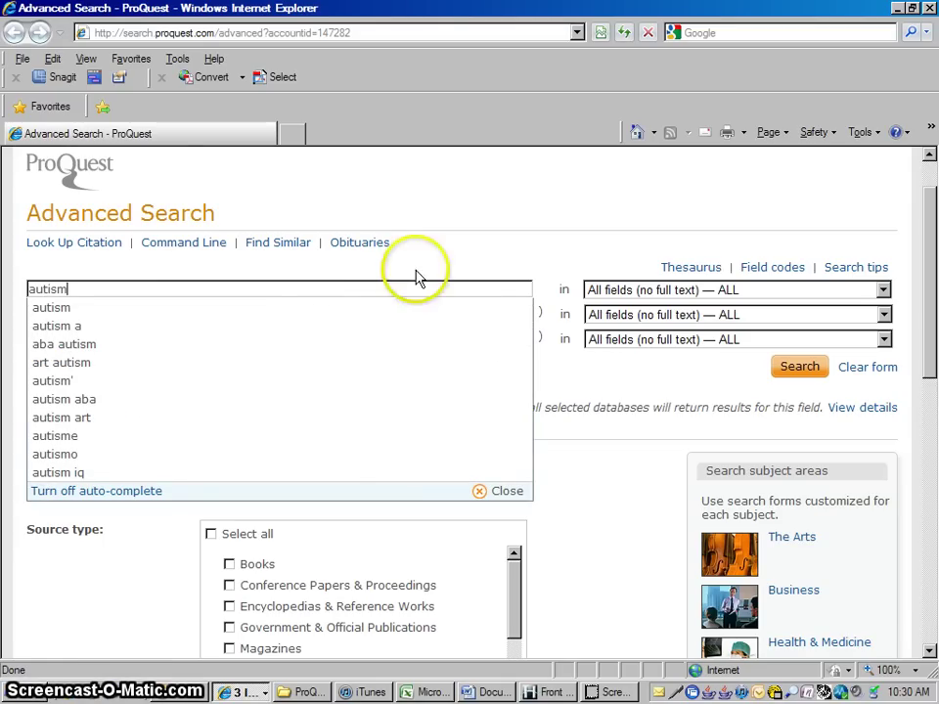
left_click(506, 267)
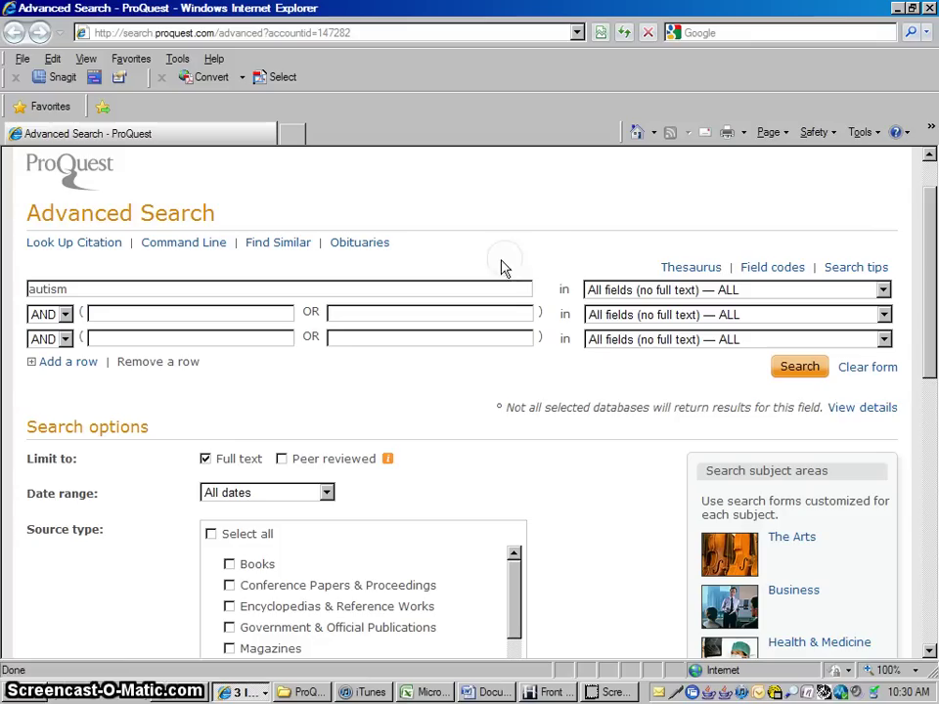
Run the autism search for 11140 results, then reopen the Advanced Search form
left_click(801, 369)
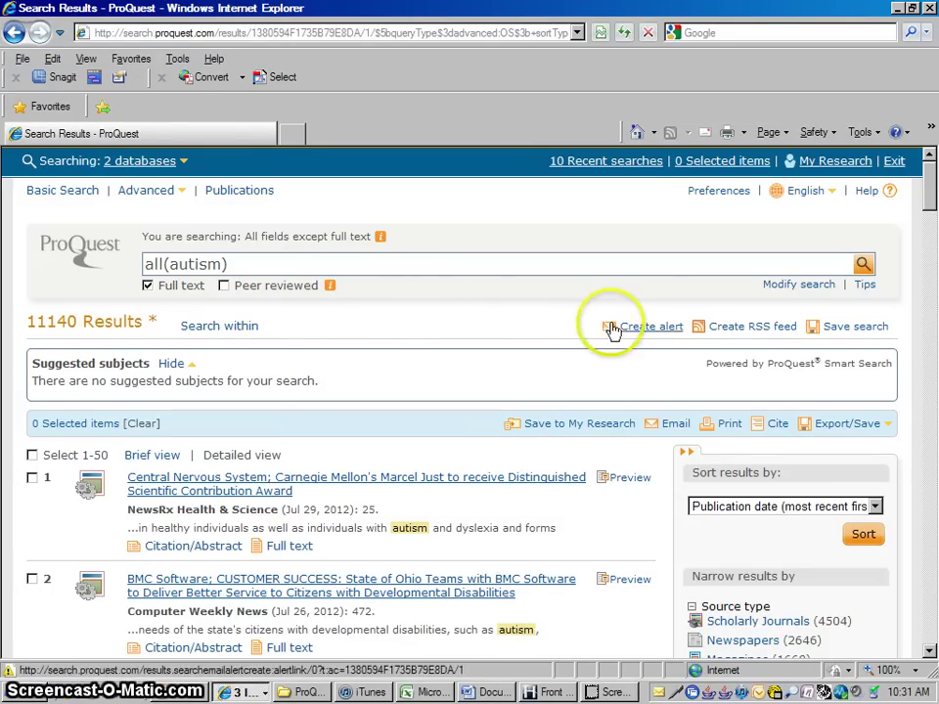
left_click(804, 287)
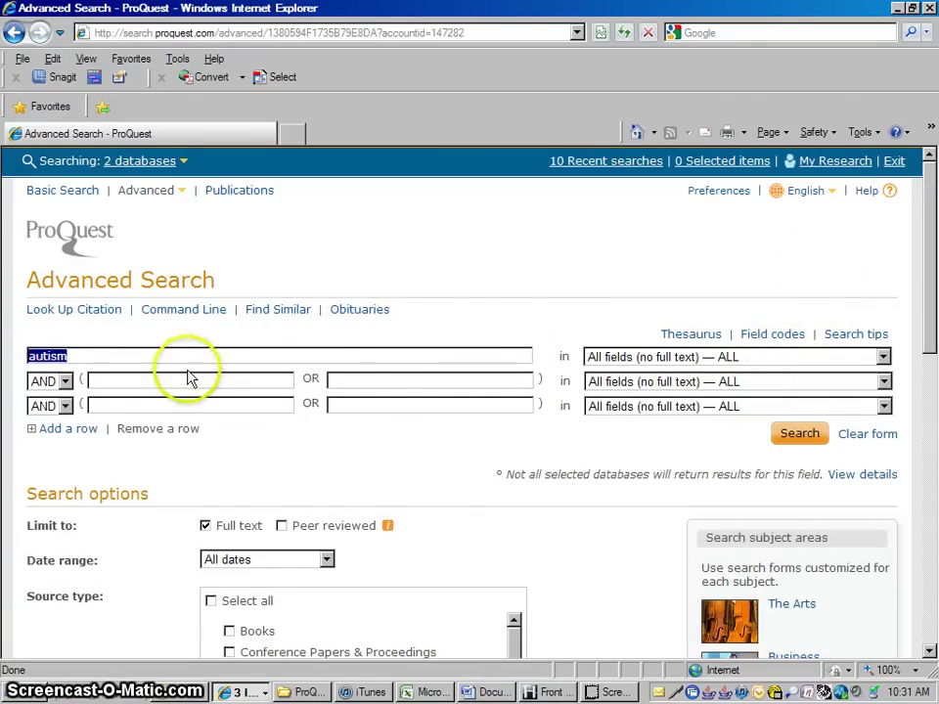
Search autism in Document title — TI only, reducing results to 7205
left_click(884, 358)
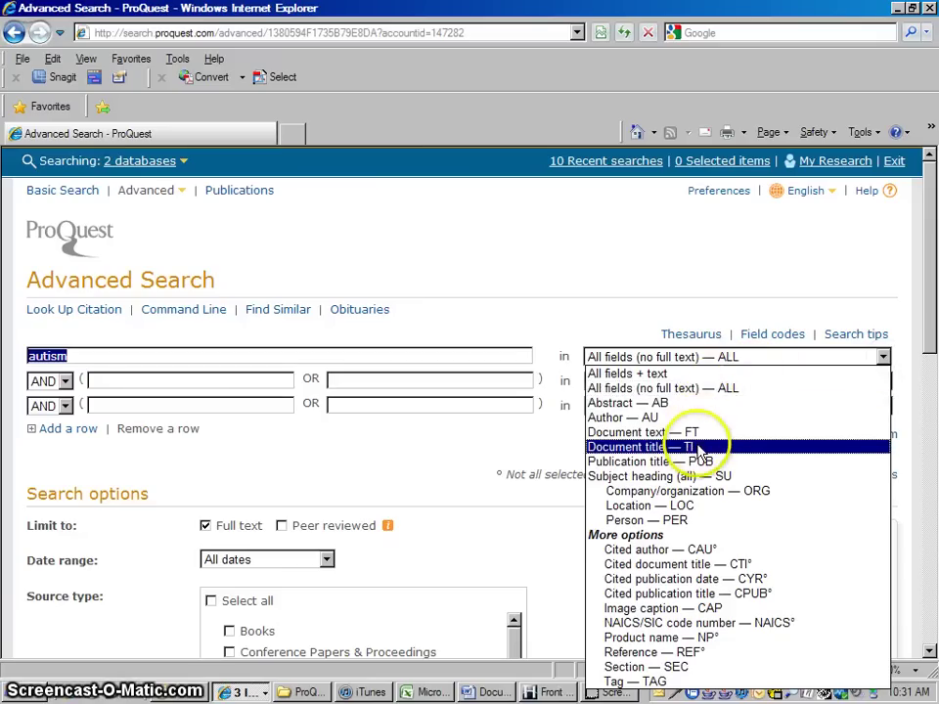
left_click(697, 448)
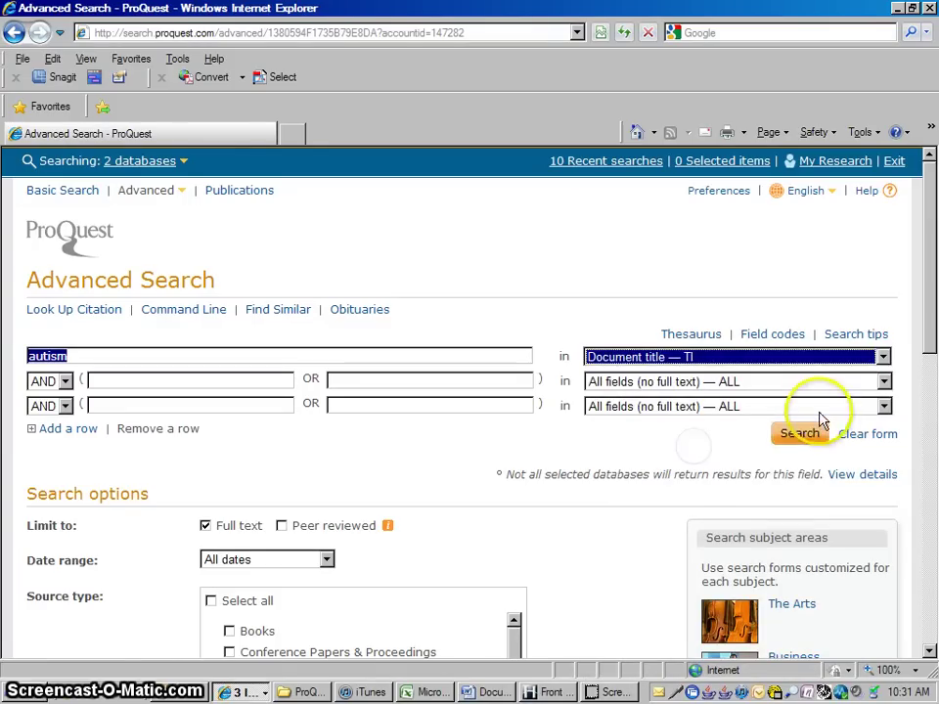
left_click(802, 435)
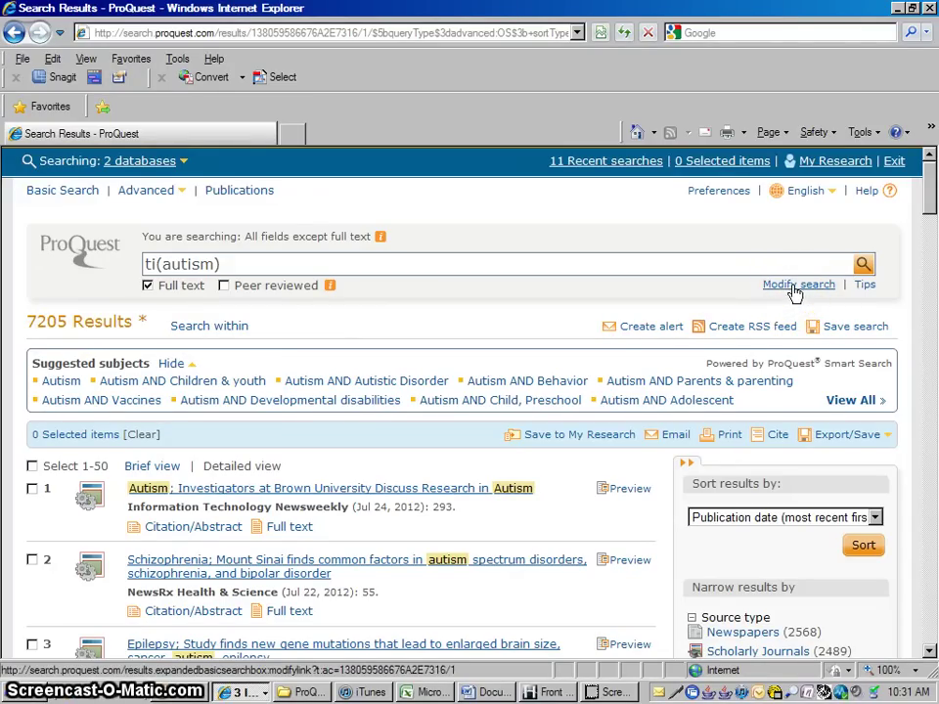
Truncate the title term from autism to autis* and rerun, returning 8004 results
left_click(795, 289)
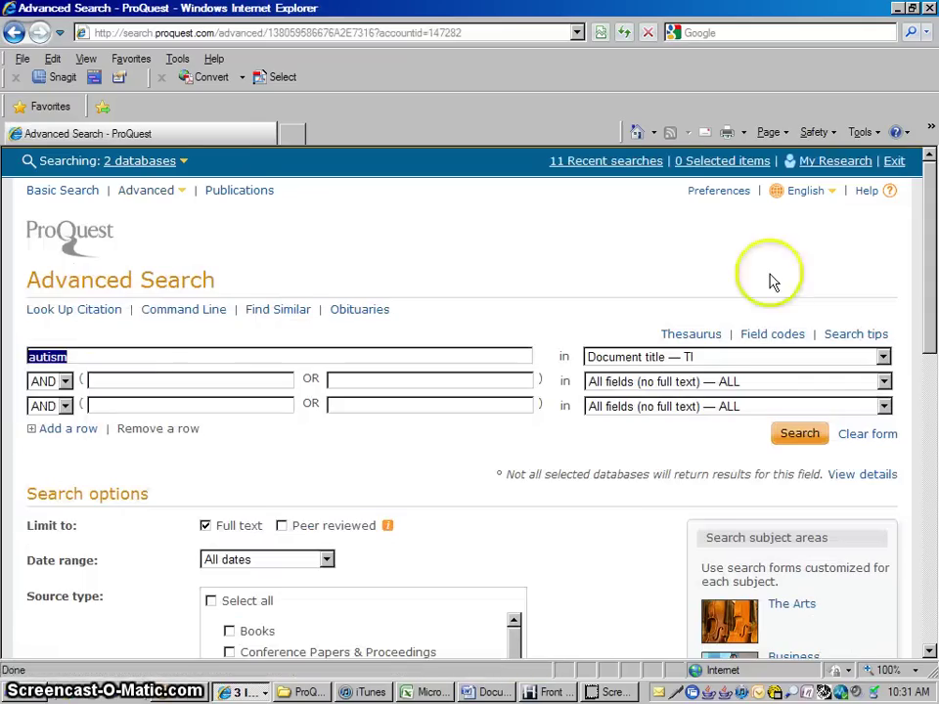
left_click(119, 354)
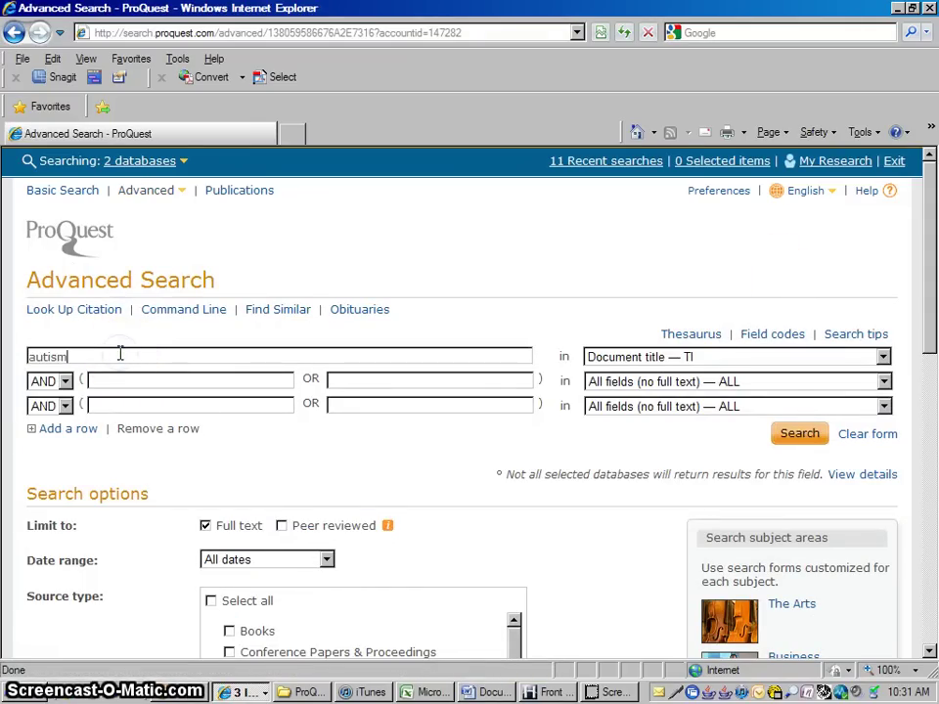
left_click(73, 357)
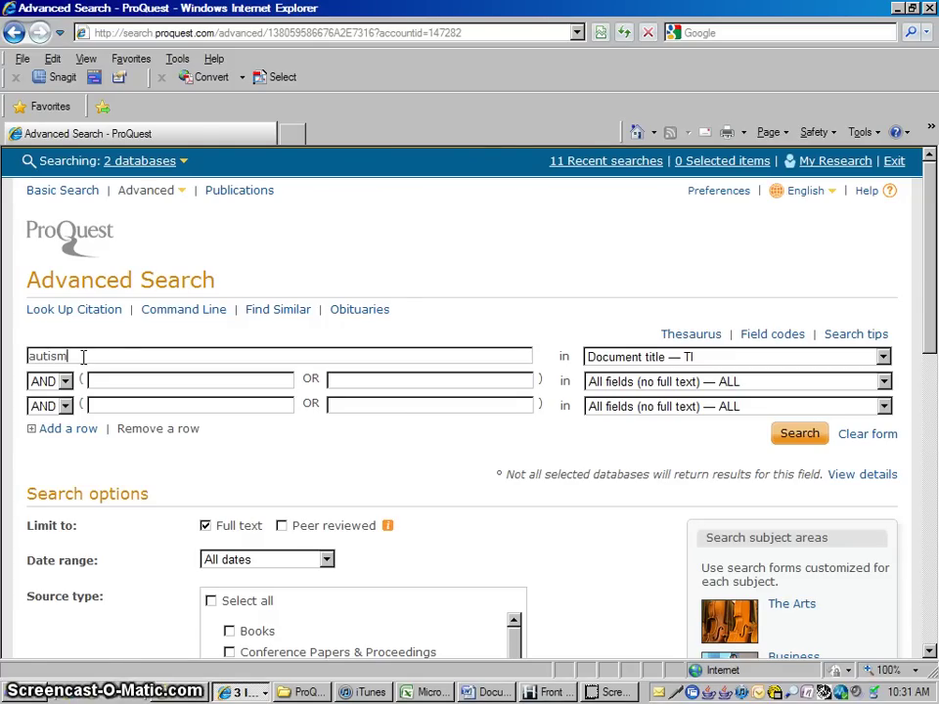
key("BackSpace")
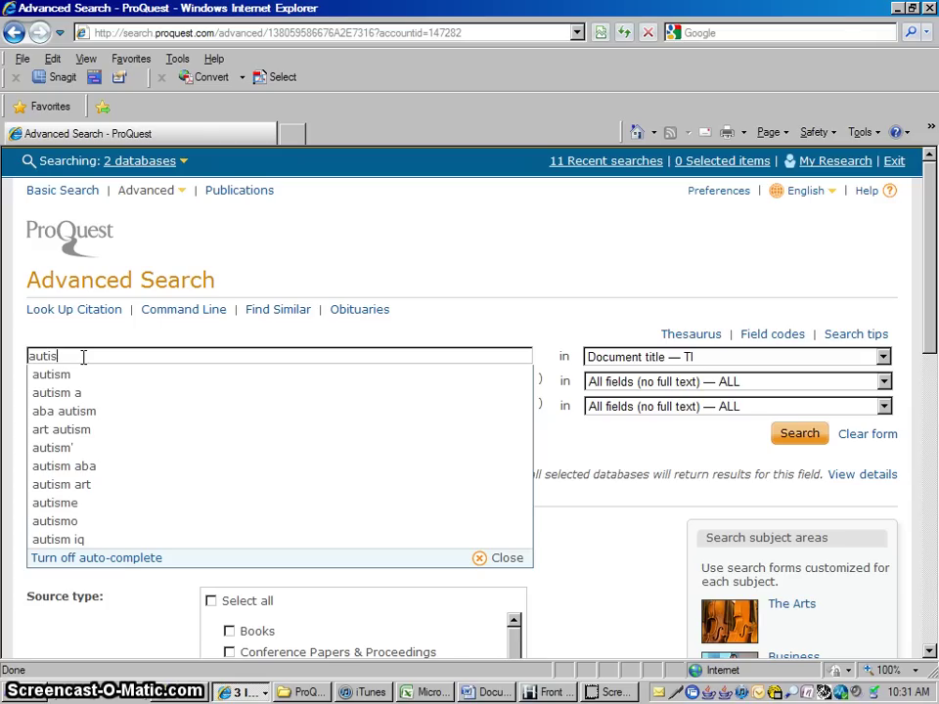
type("*")
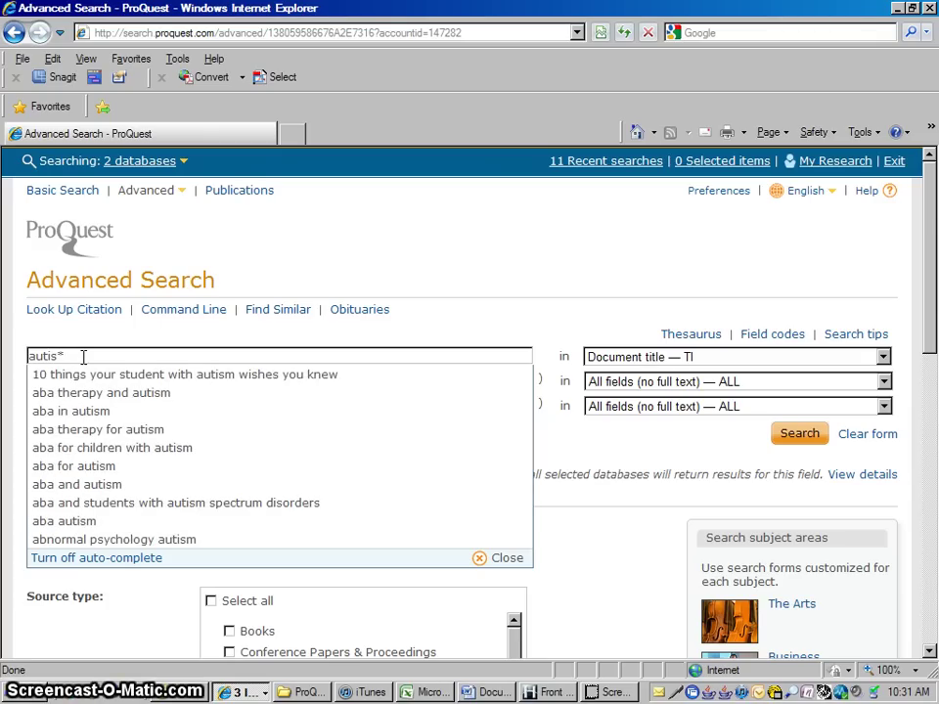
left_click(69, 356)
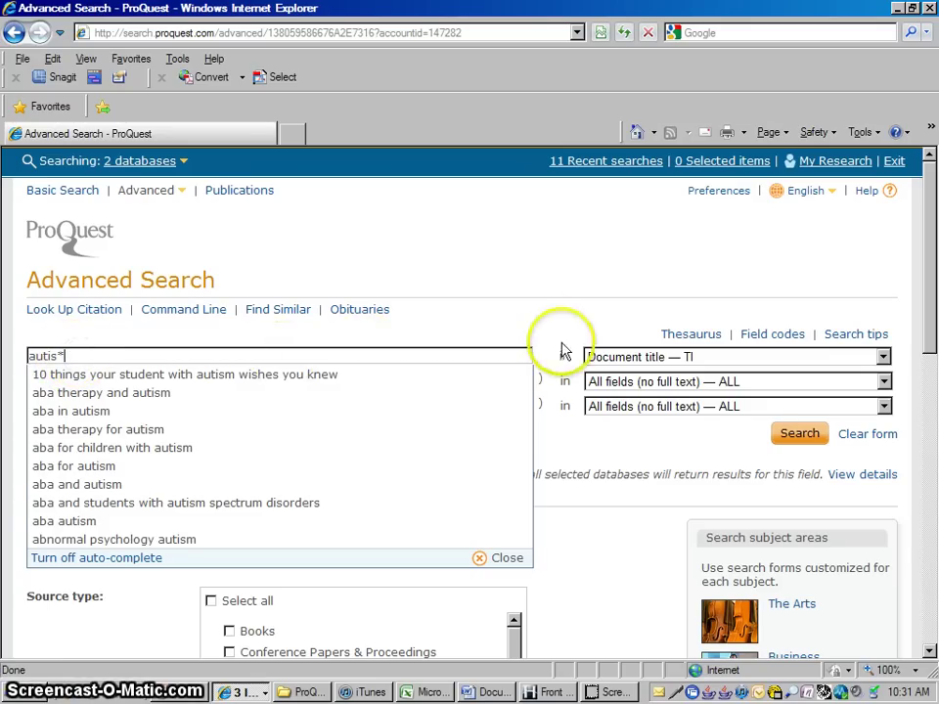
left_click(532, 324)
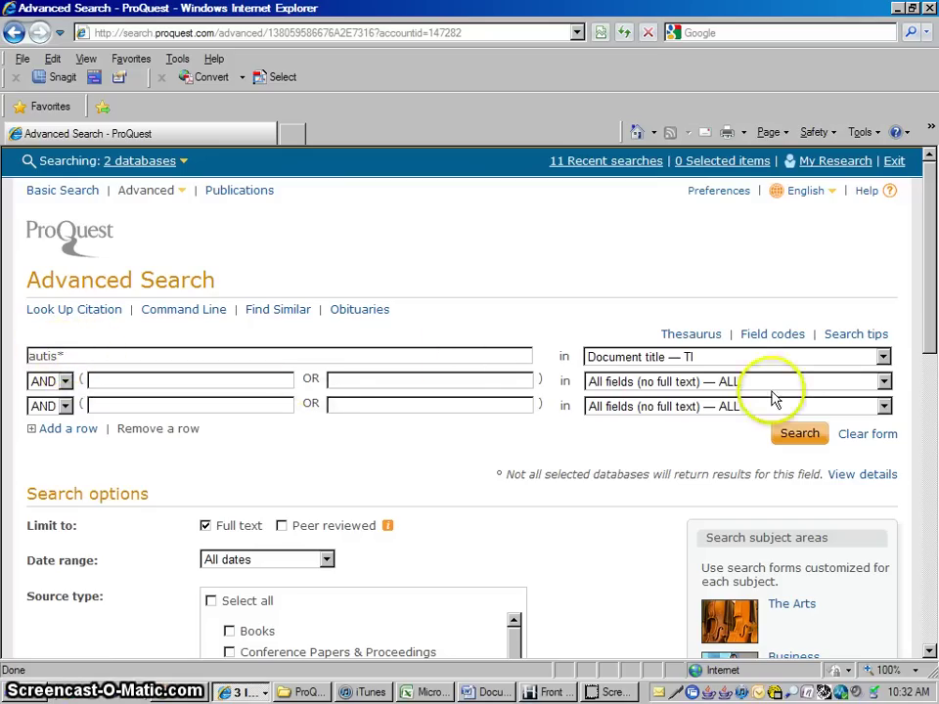
left_click(797, 438)
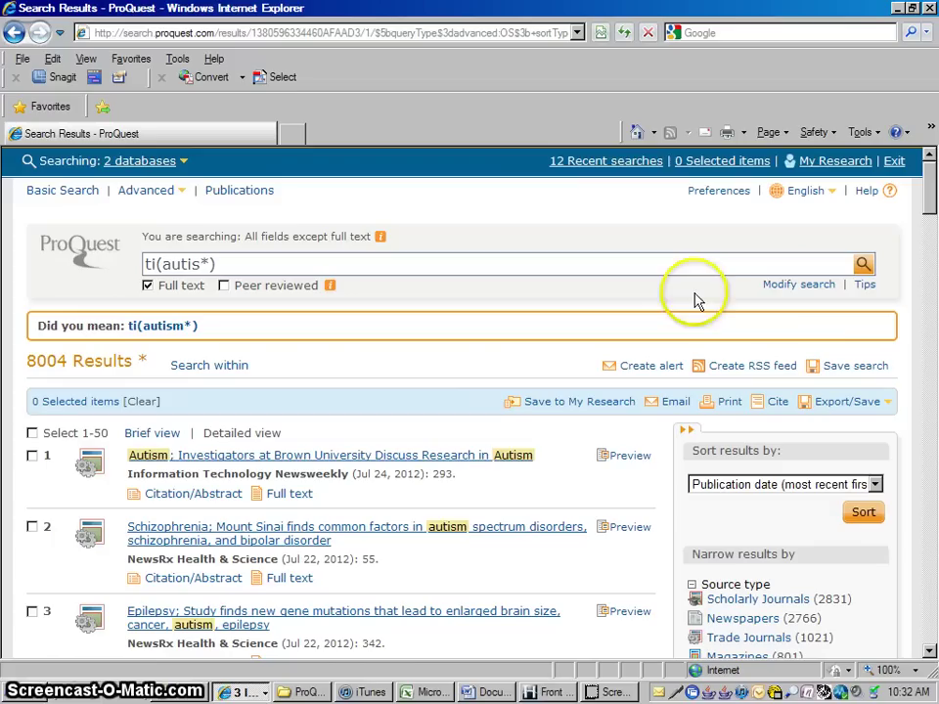
Enter vaccin* as the second search term alongside the autis* title term
left_click(808, 286)
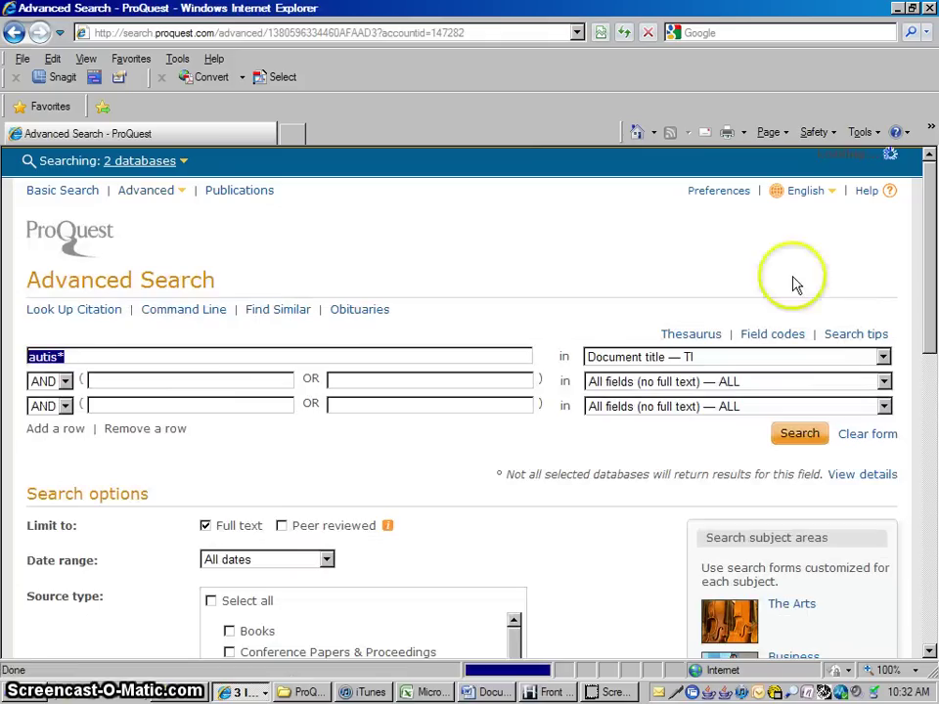
left_click(172, 387)
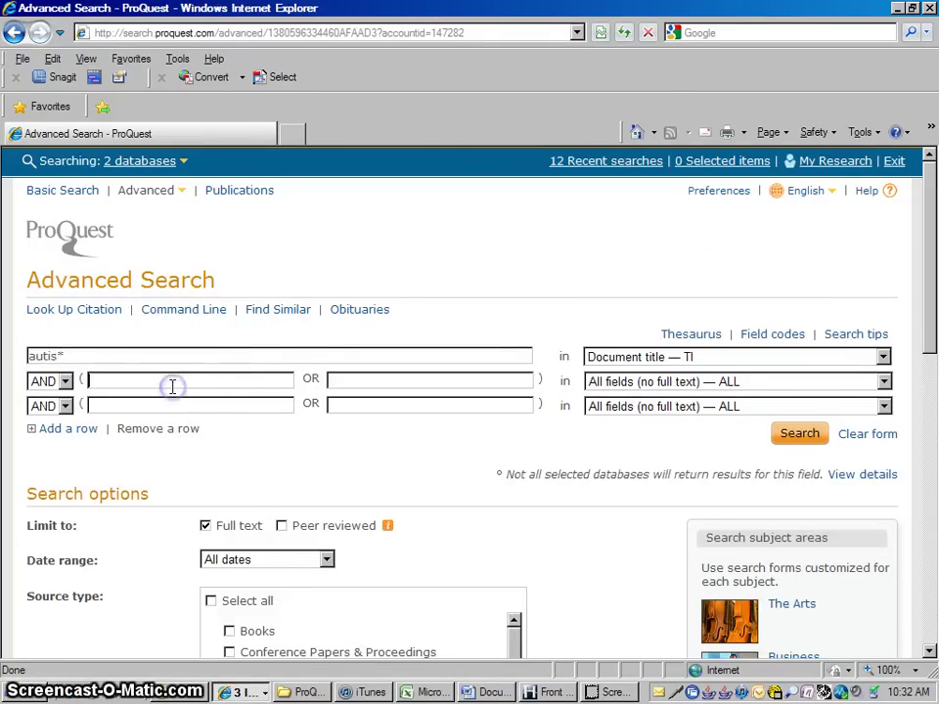
left_click(73, 356)
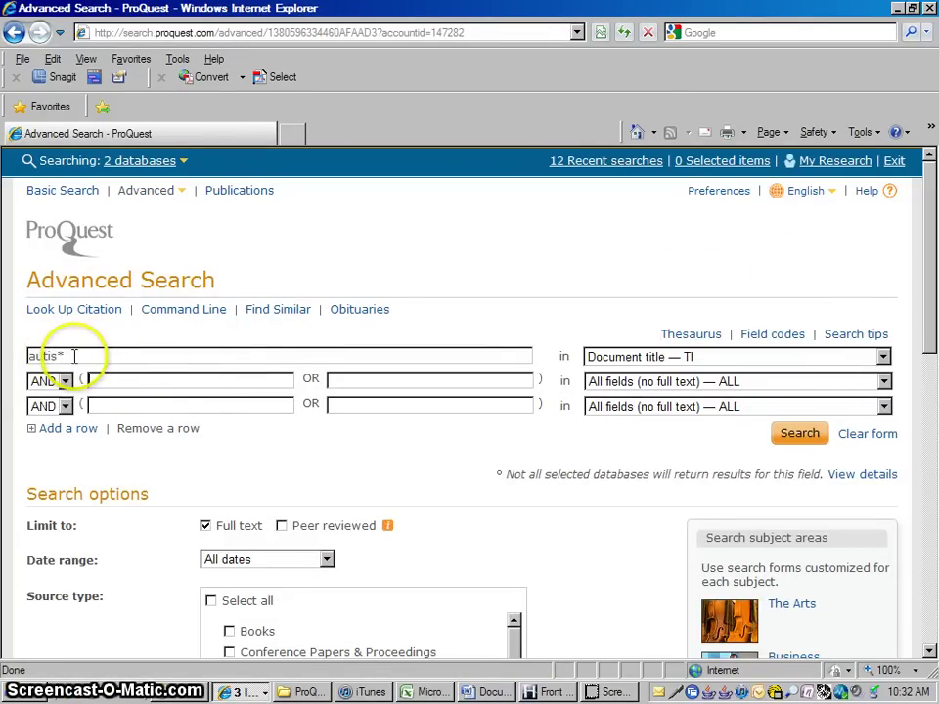
left_click(156, 380)
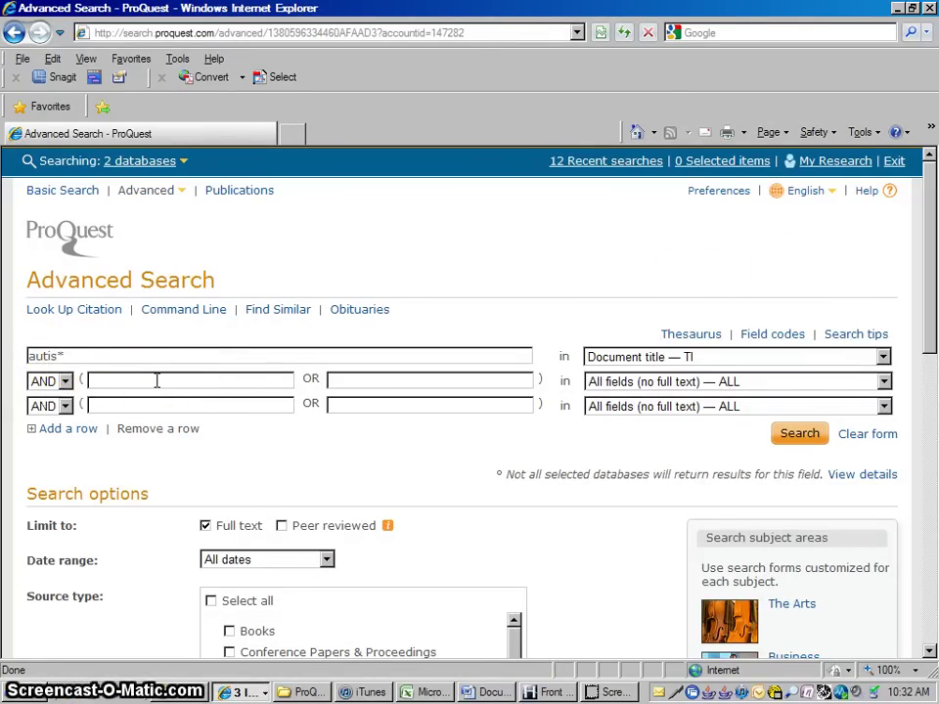
type("vaccine")
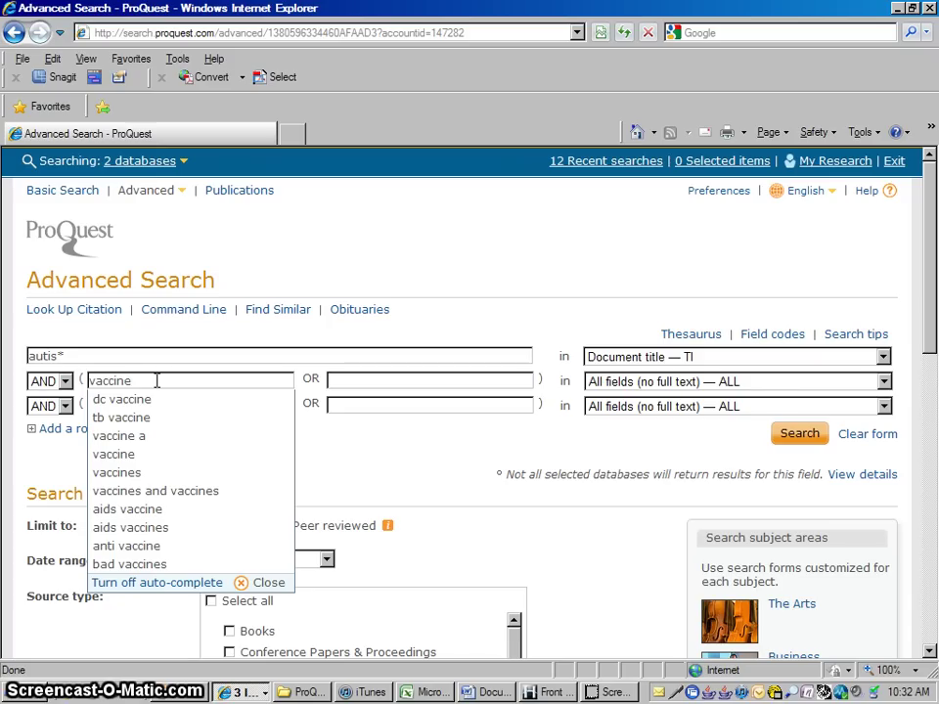
key("BackSpace")
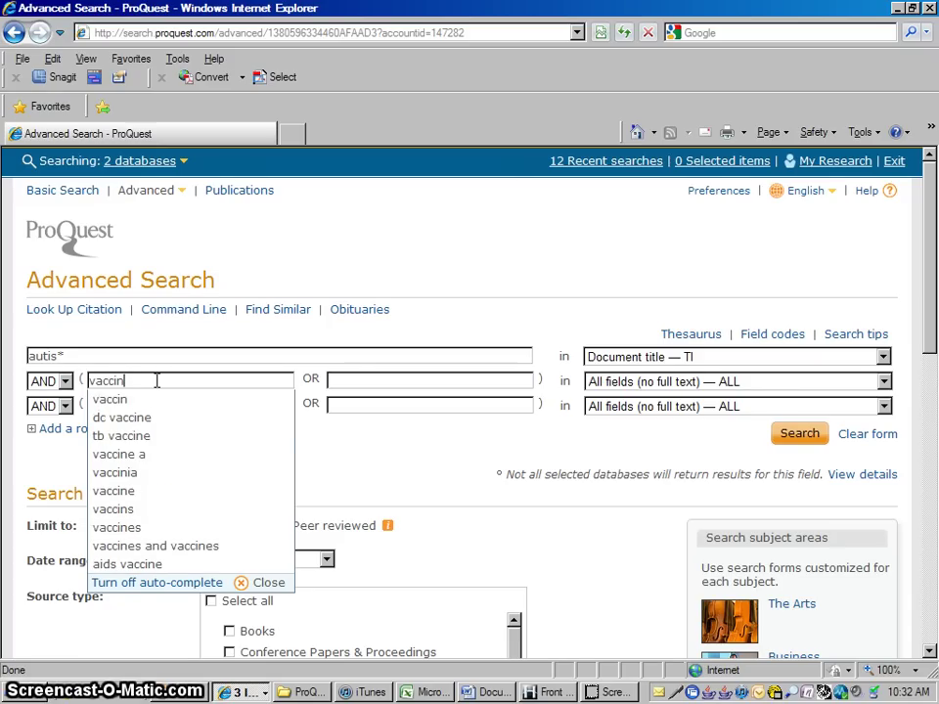
type("*")
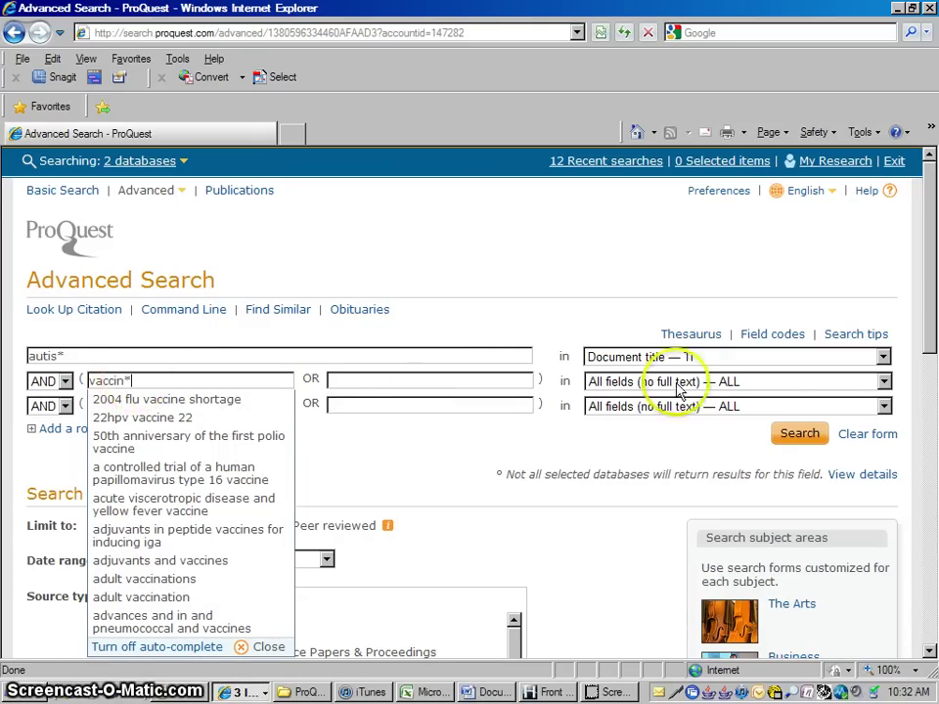
left_click(731, 454)
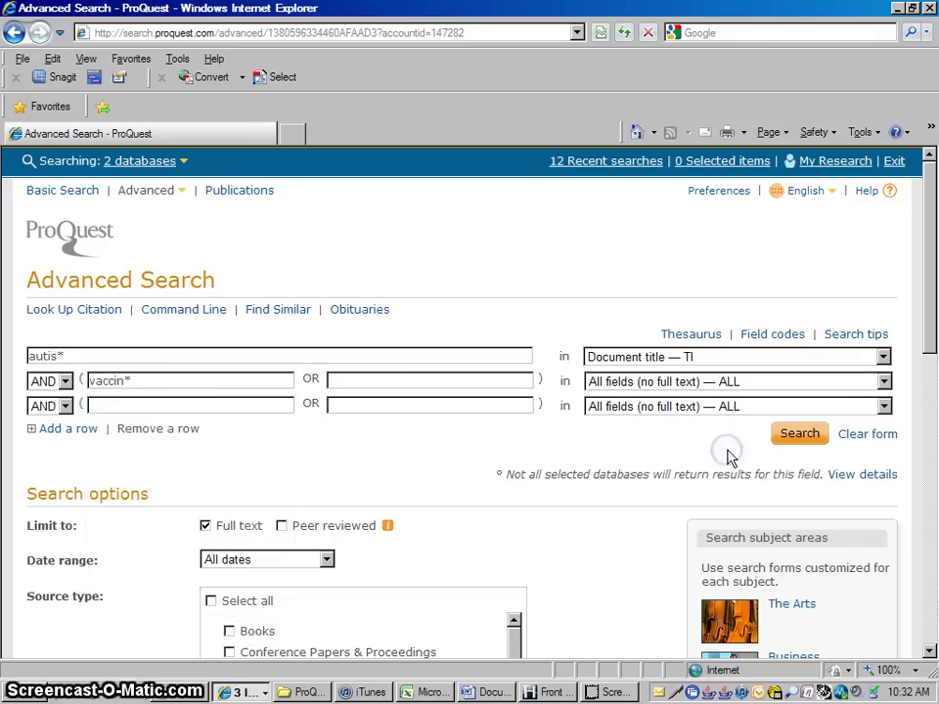
Run ti(autis*) AND all(vaccin*), narrowing the full-text results to 249
left_click(800, 442)
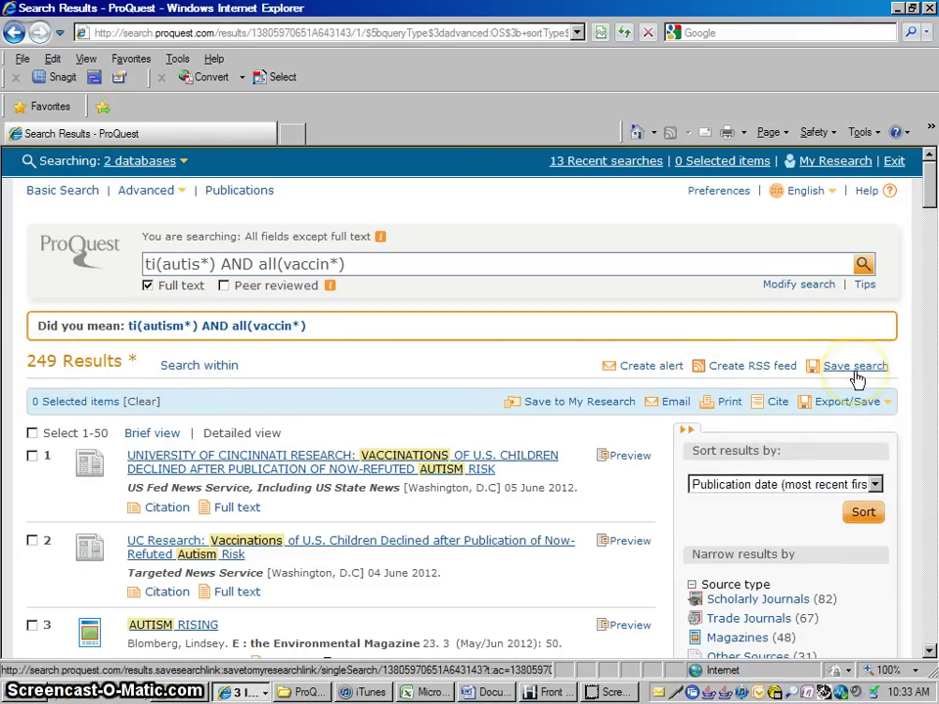
Set vaccin* to search Document title — TI and rerun, giving 165 results
left_click(810, 294)
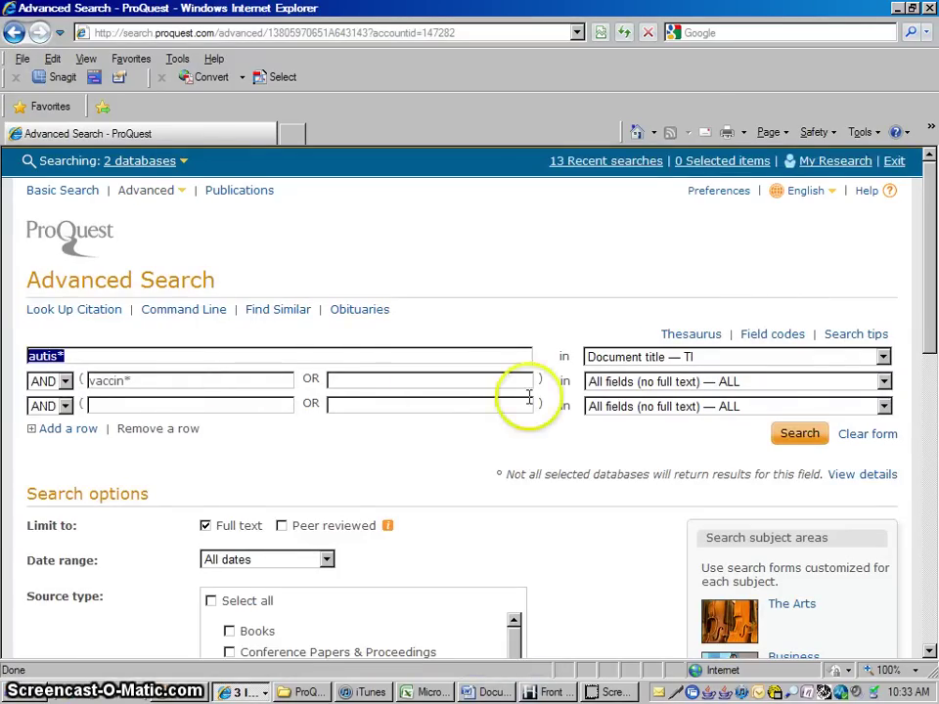
left_click(884, 383)
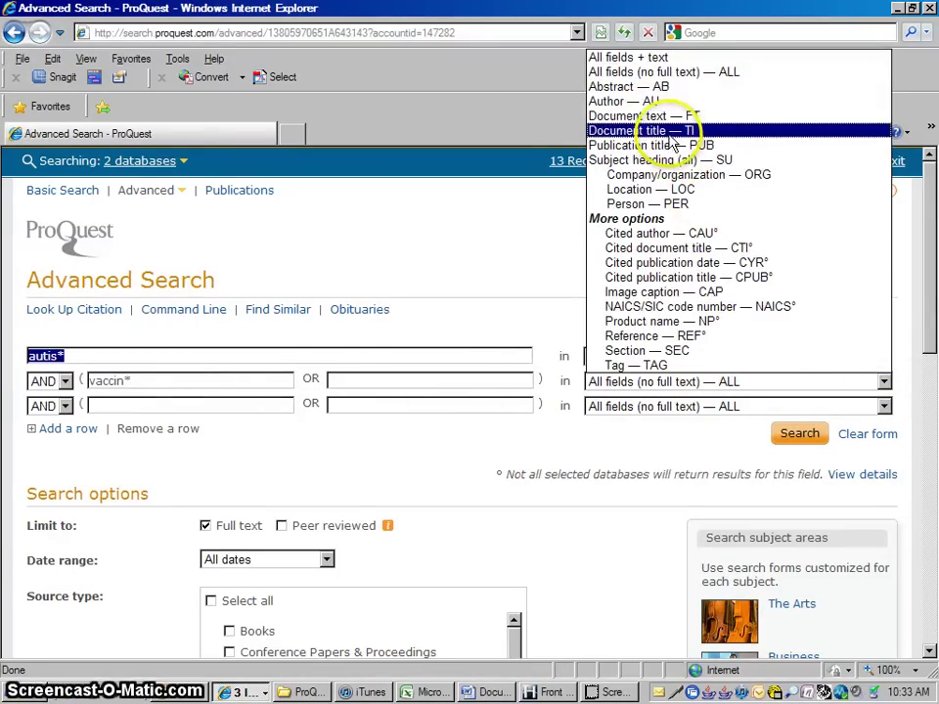
left_click(643, 130)
left_click(797, 440)
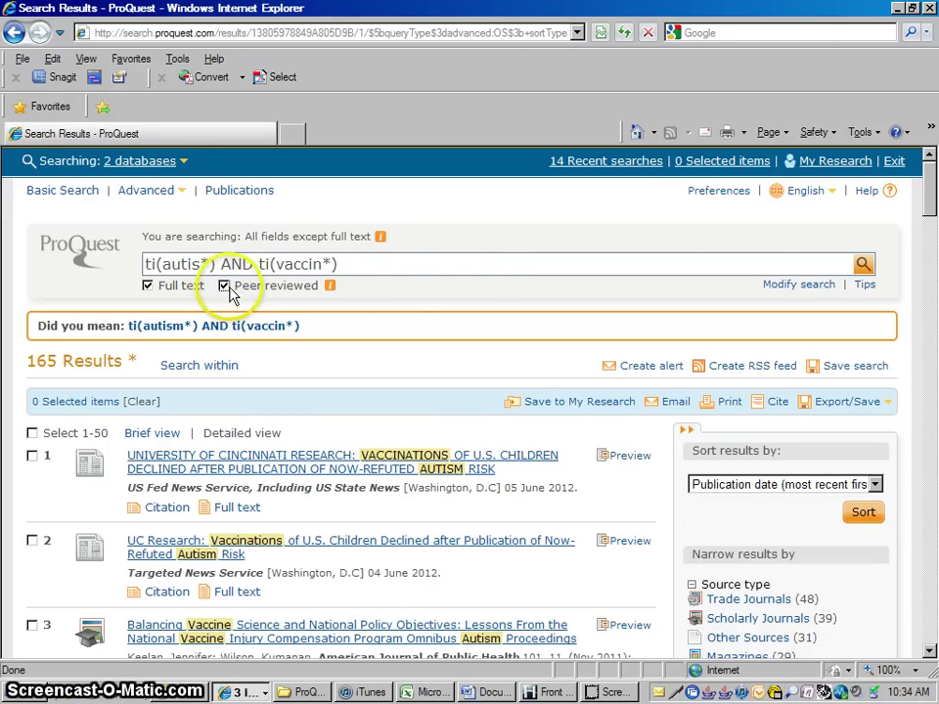
Rerun limited to peer-reviewed articles (40 results) and pick out the MMR Vaccine and Autism result
left_click(865, 265)
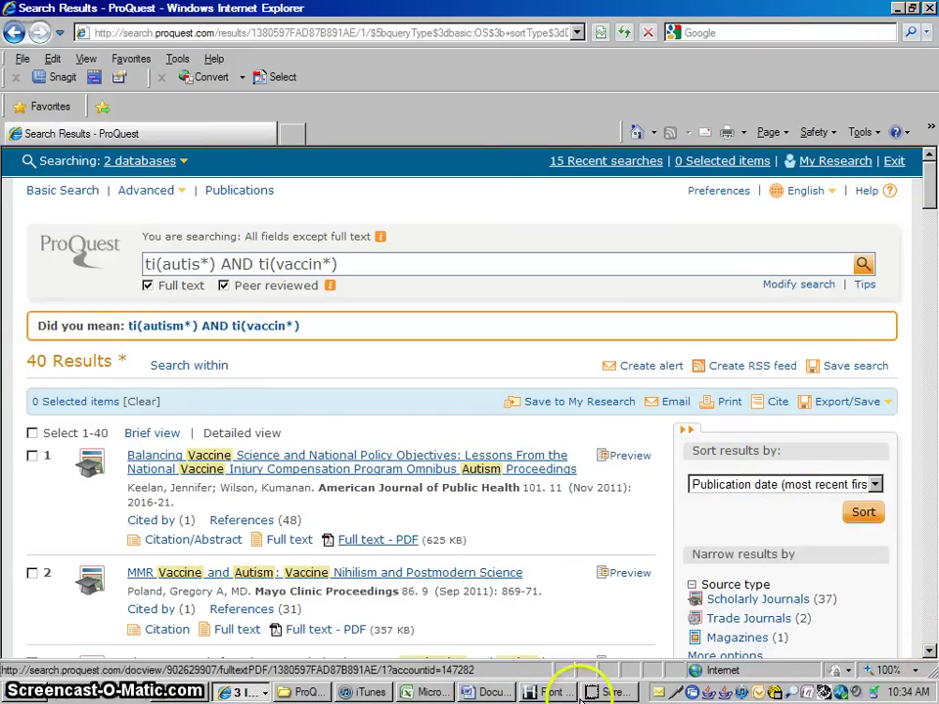
left_click(930, 652)
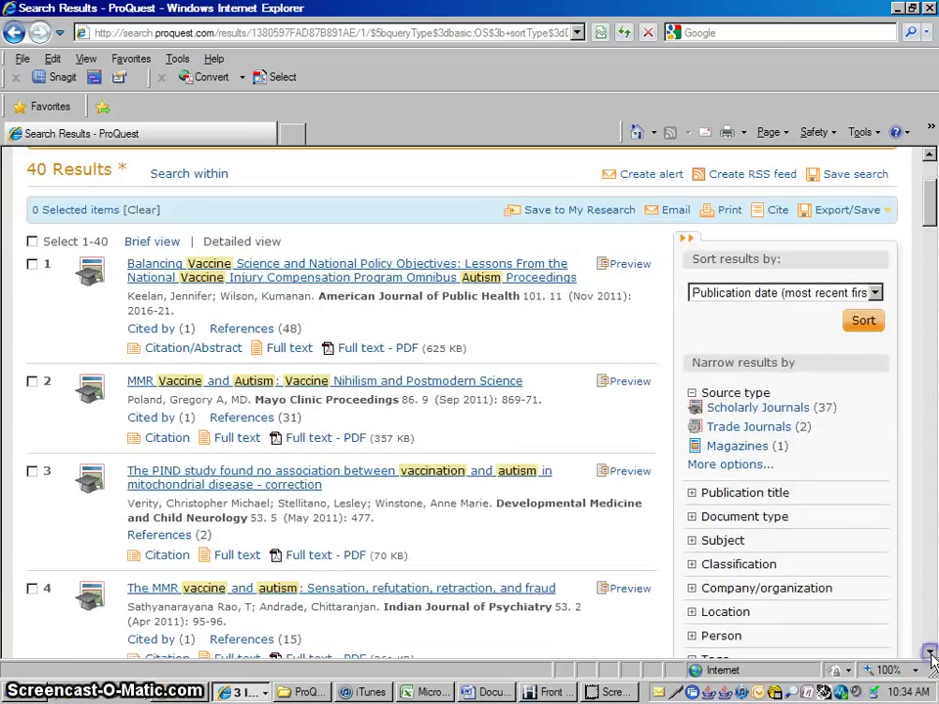
left_click(930, 653)
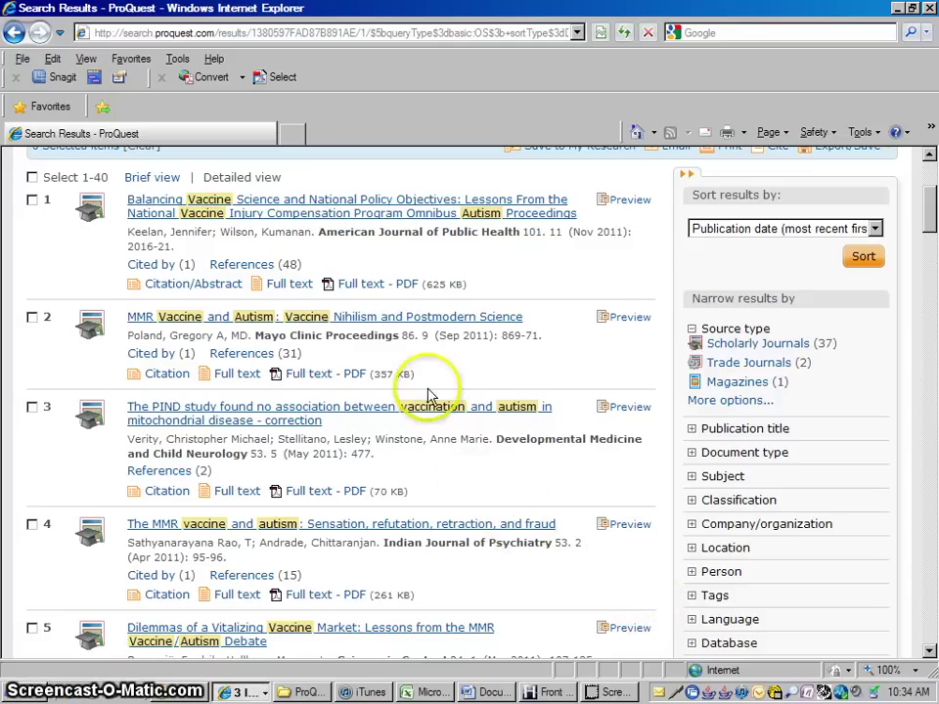
triple_click(374, 320)
Open 'MMR Vaccine and Autism: Vaccine Nihilism and Postmodern Science' and view its 3-page PDF
left_click(375, 320)
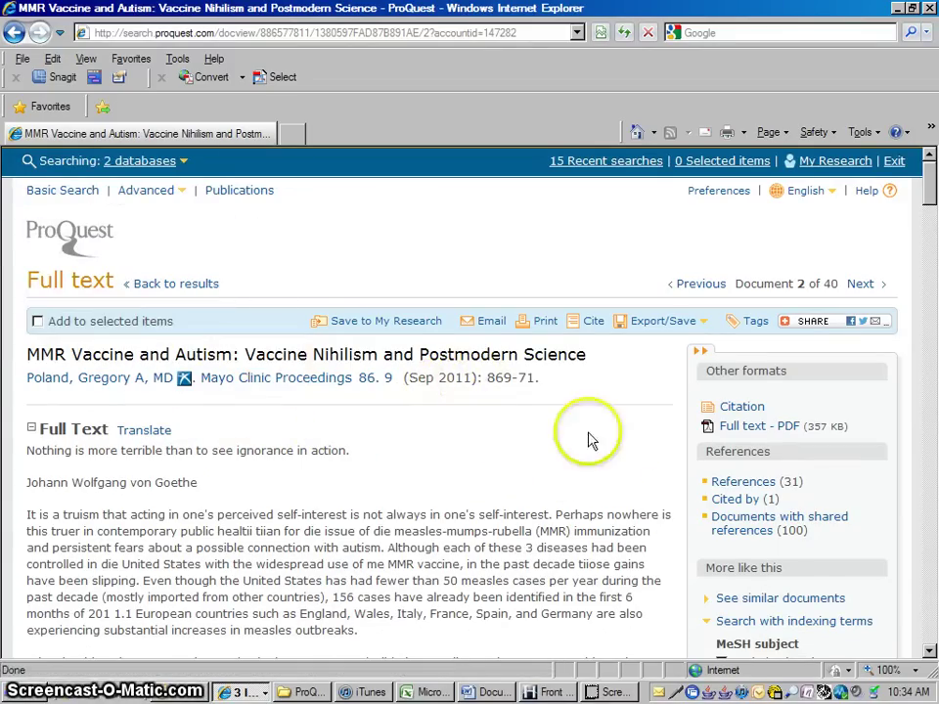
scroll(930, 657, "down", 5)
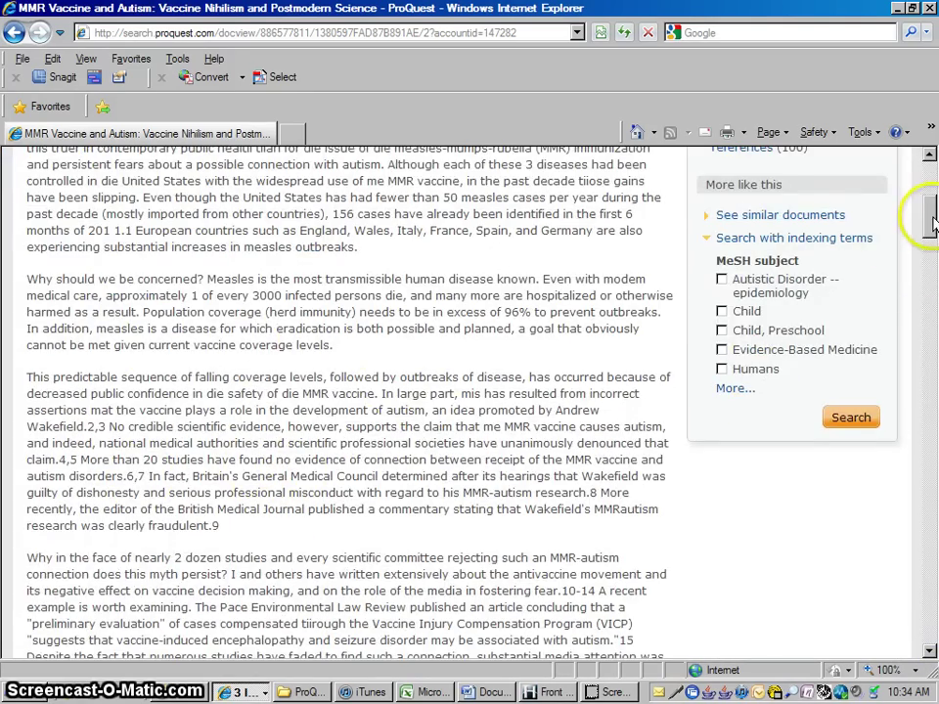
left_click_drag(931, 233, 932, 192)
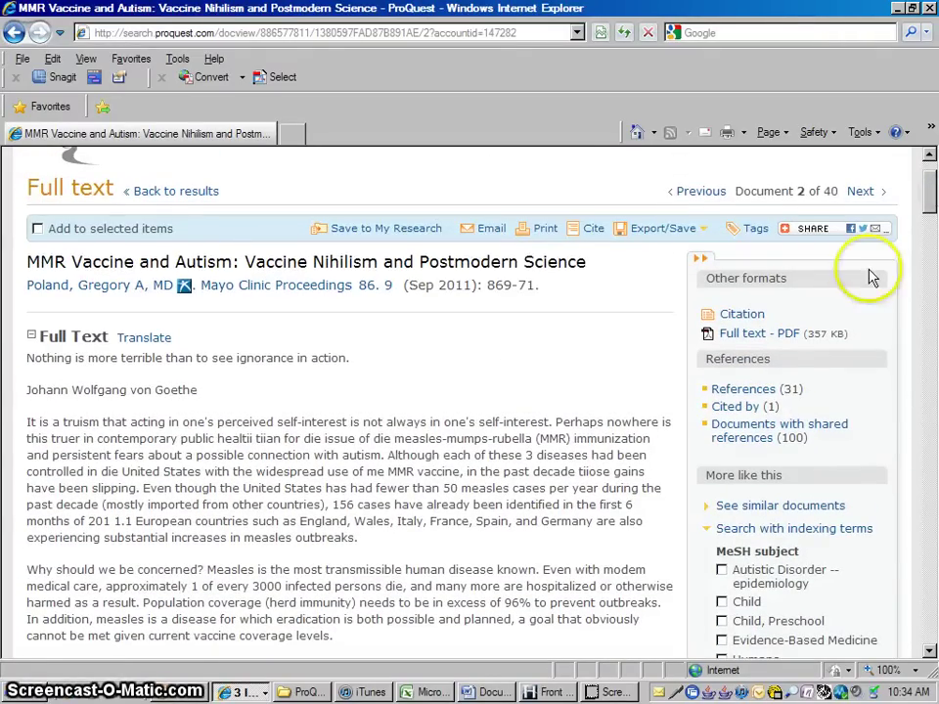
left_click(766, 335)
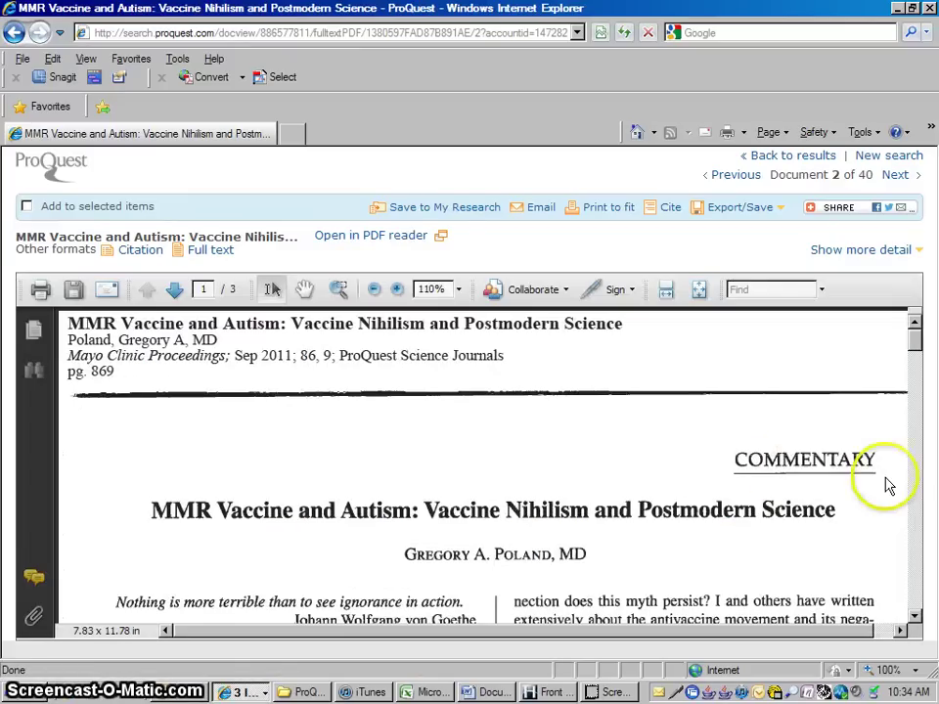
left_click(917, 616)
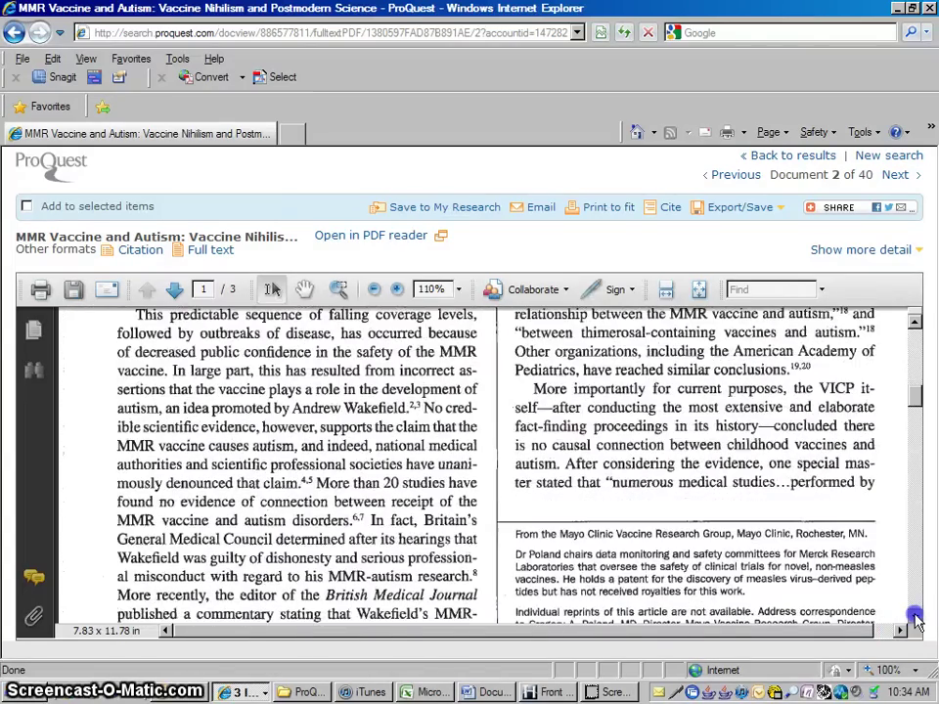
left_click_drag(912, 401, 913, 348)
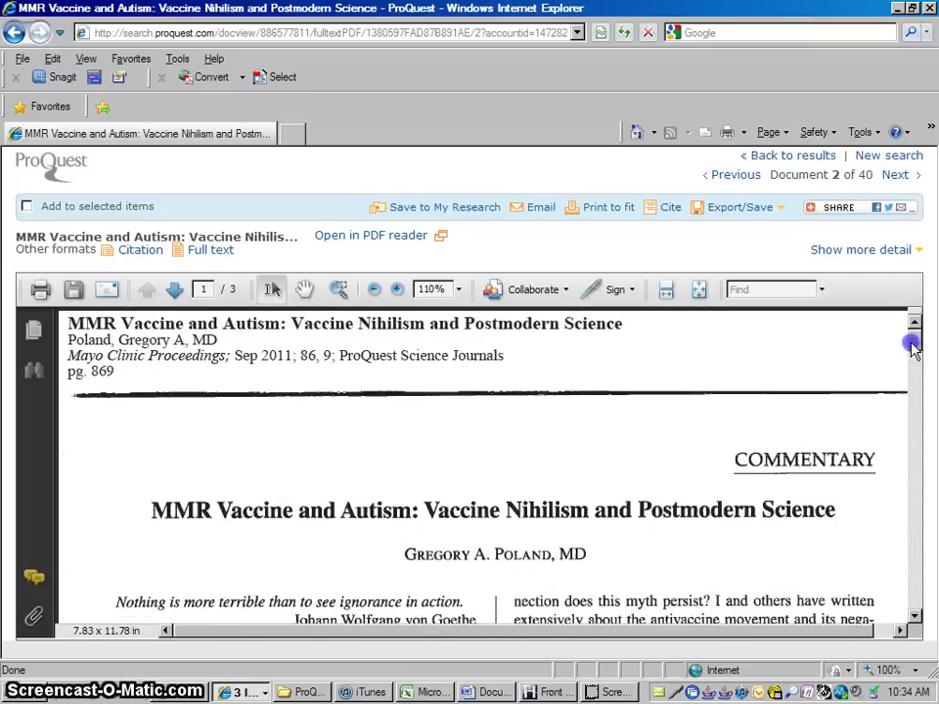
left_click(43, 294)
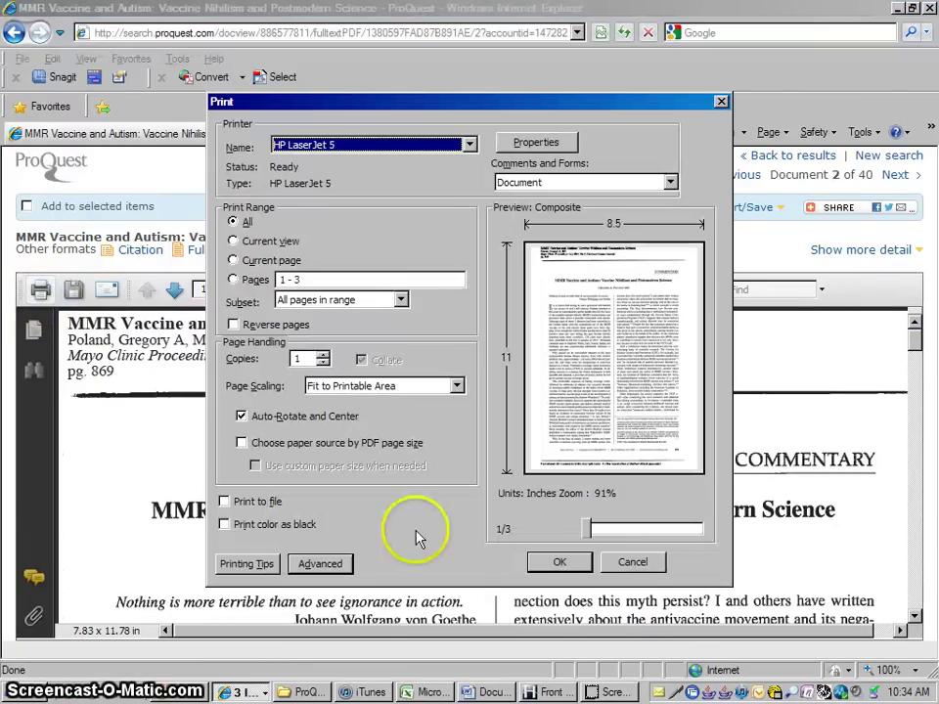
left_click(630, 563)
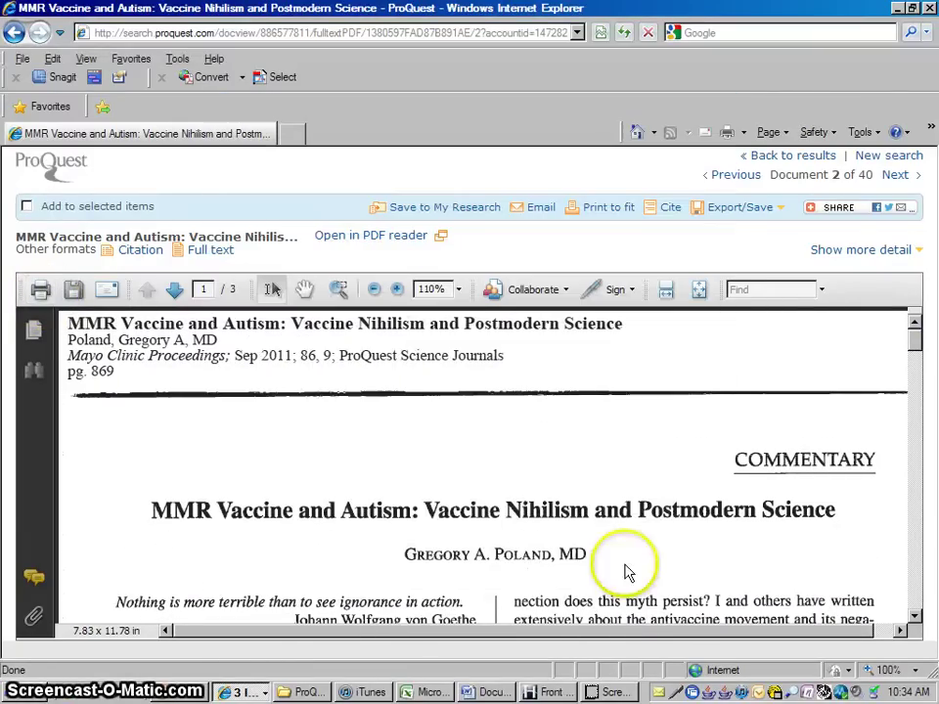
left_click(73, 291)
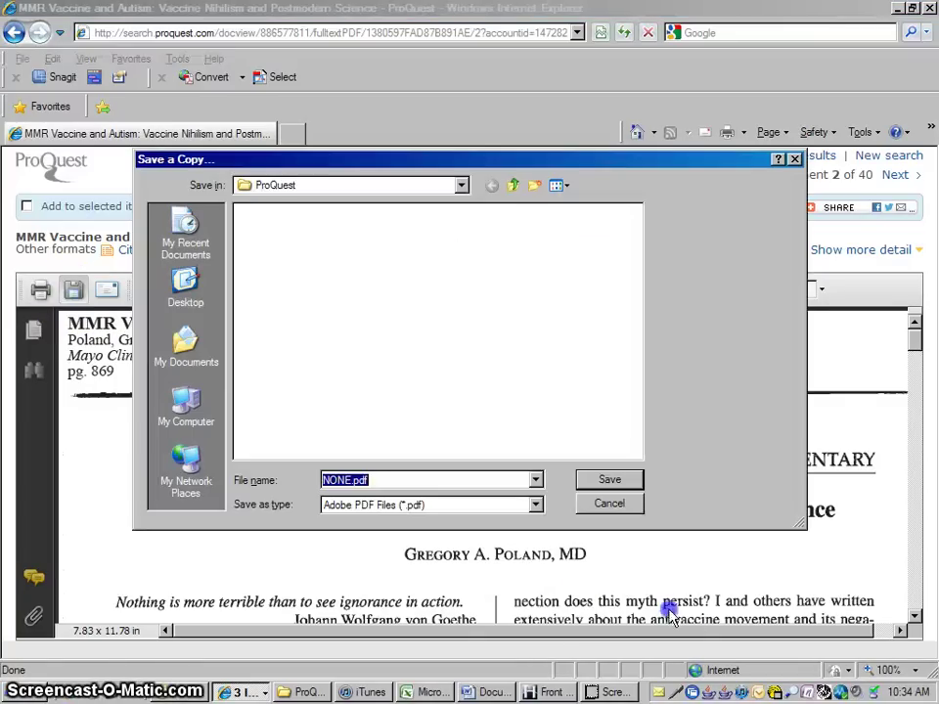
left_click(607, 503)
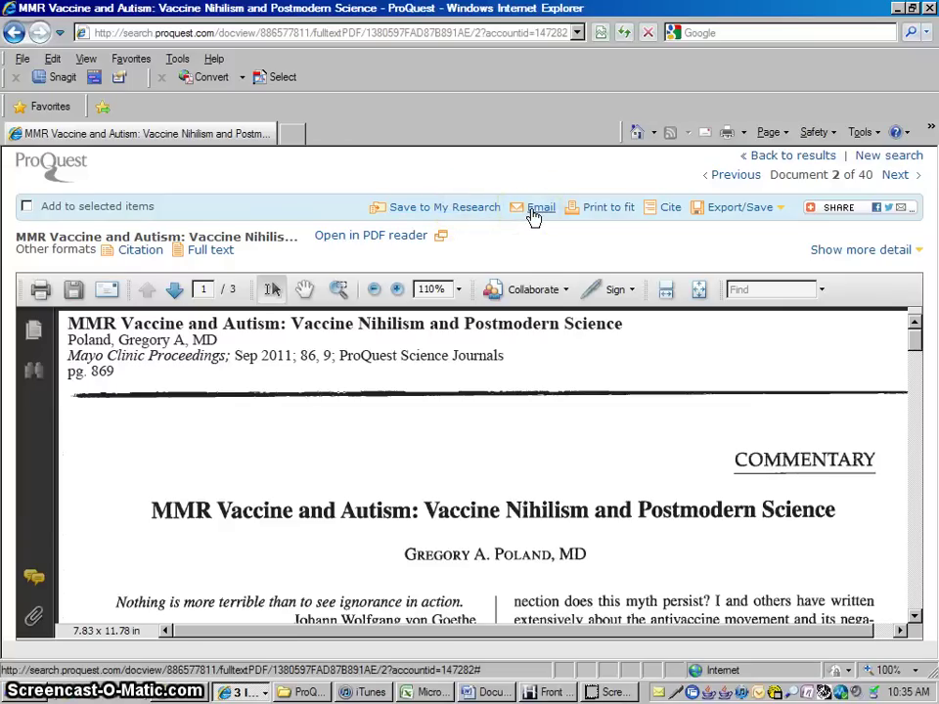
Copy the MLA 7th Edition citation for the MMR Vaccine and Autism article
left_click(14, 33)
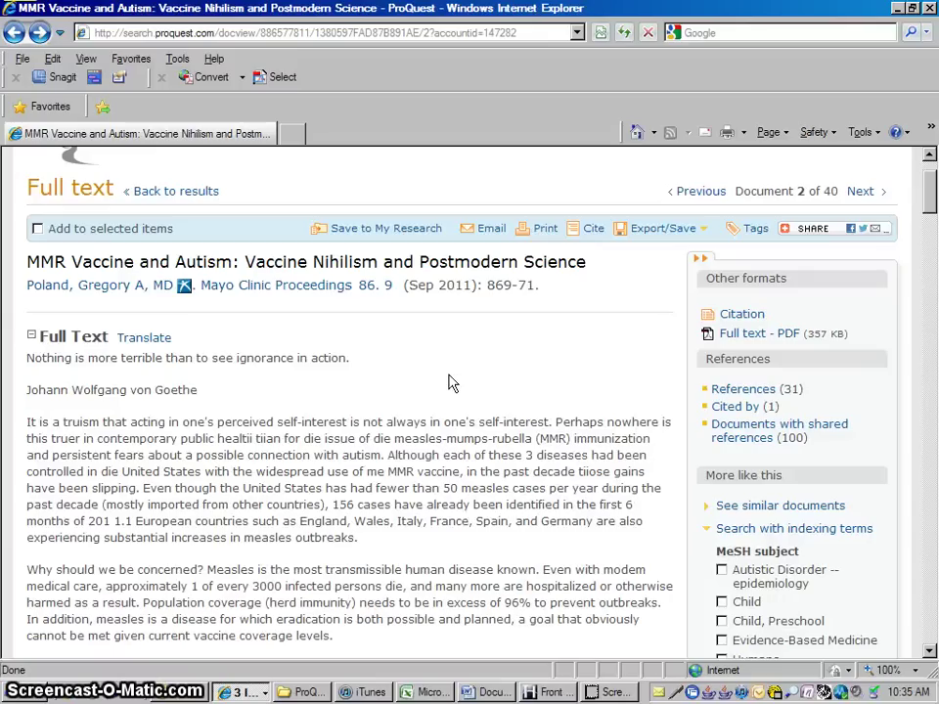
left_click(619, 288)
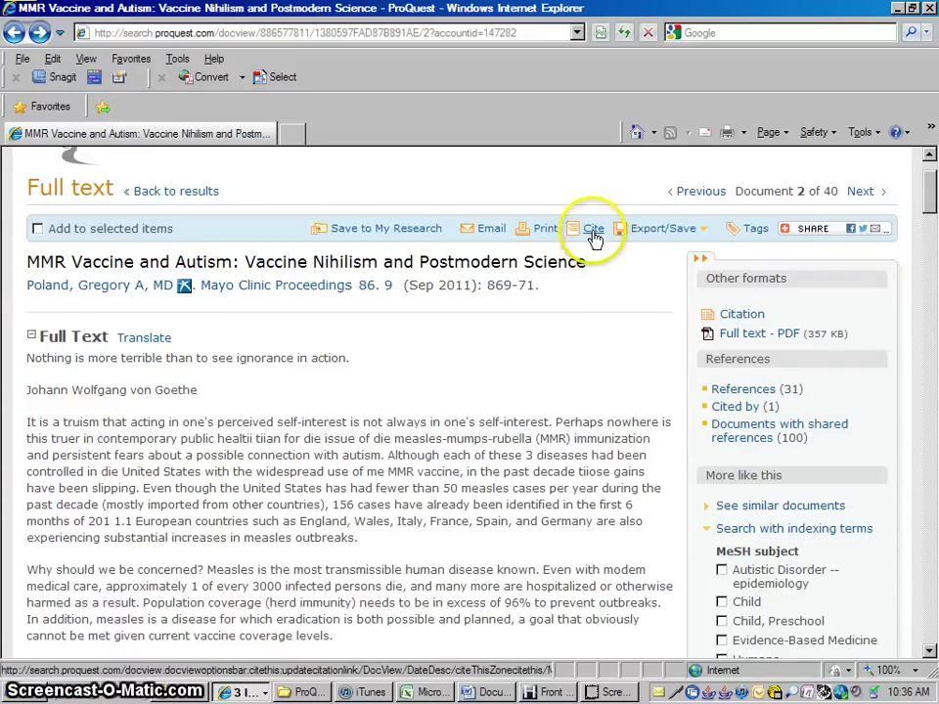
left_click(594, 235)
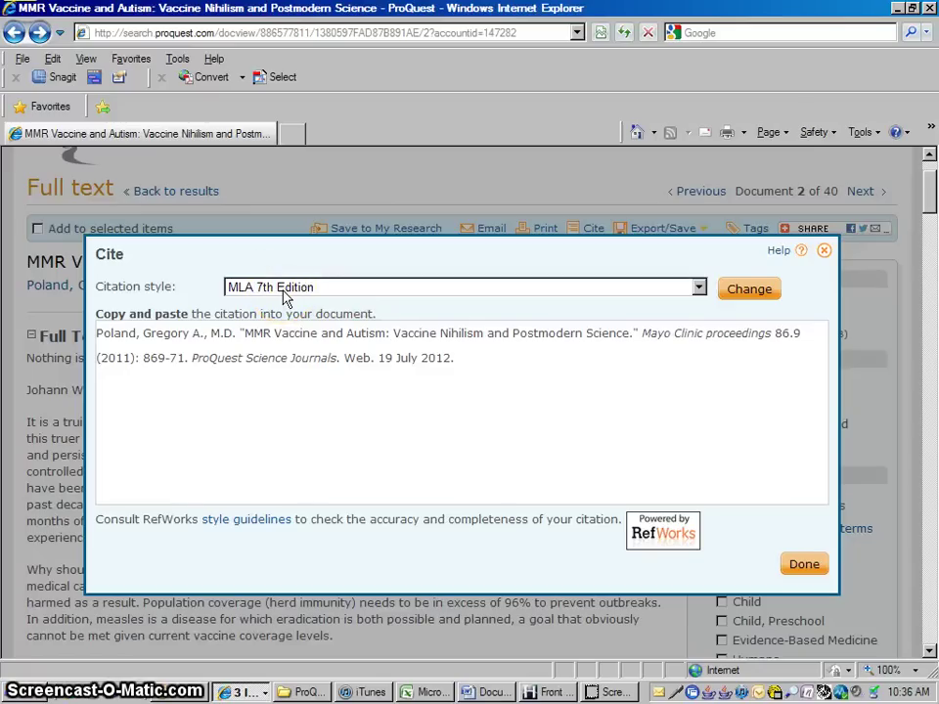
left_click(699, 288)
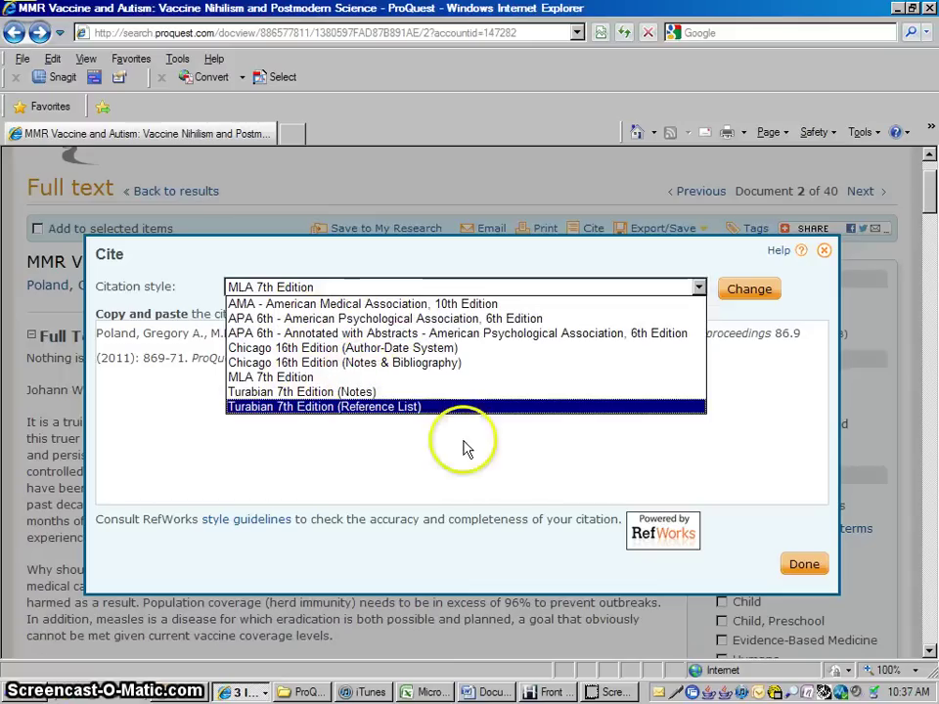
left_click(606, 428)
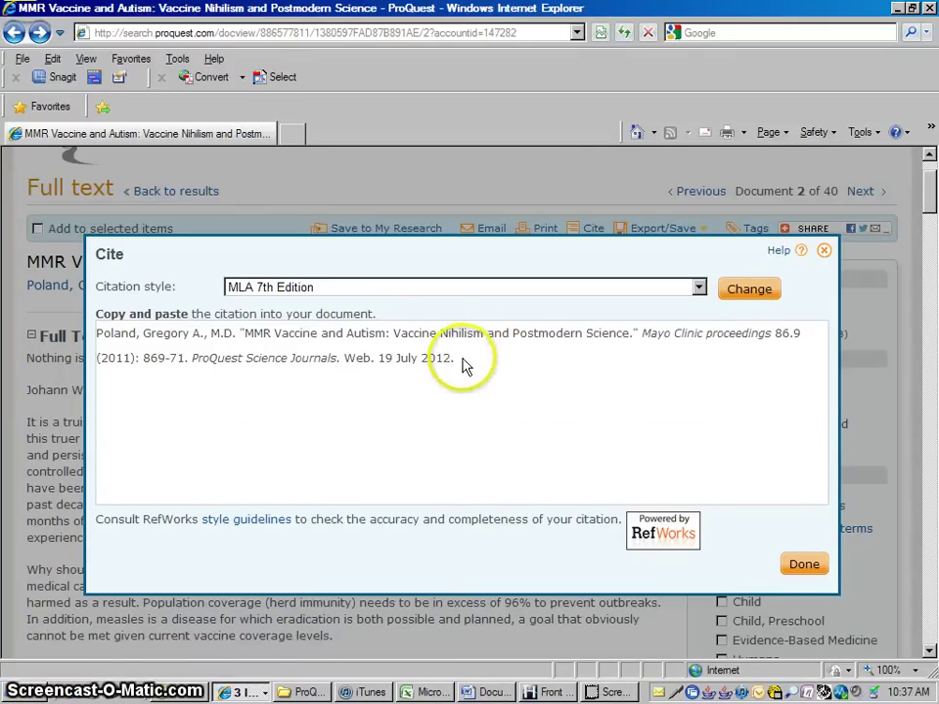
left_click_drag(456, 361, 101, 349)
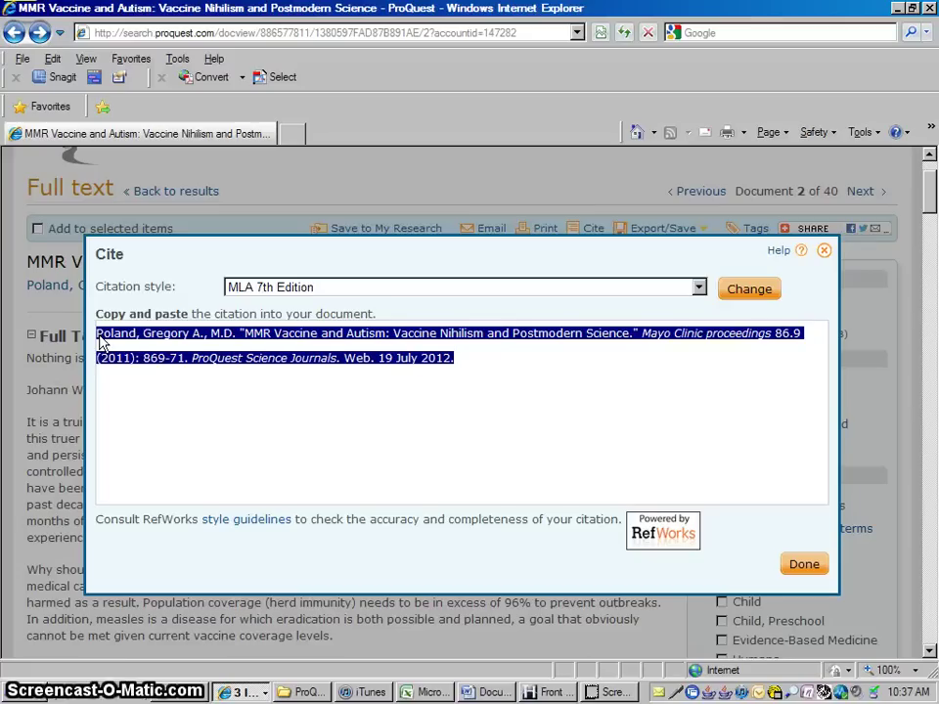
right_click(133, 342)
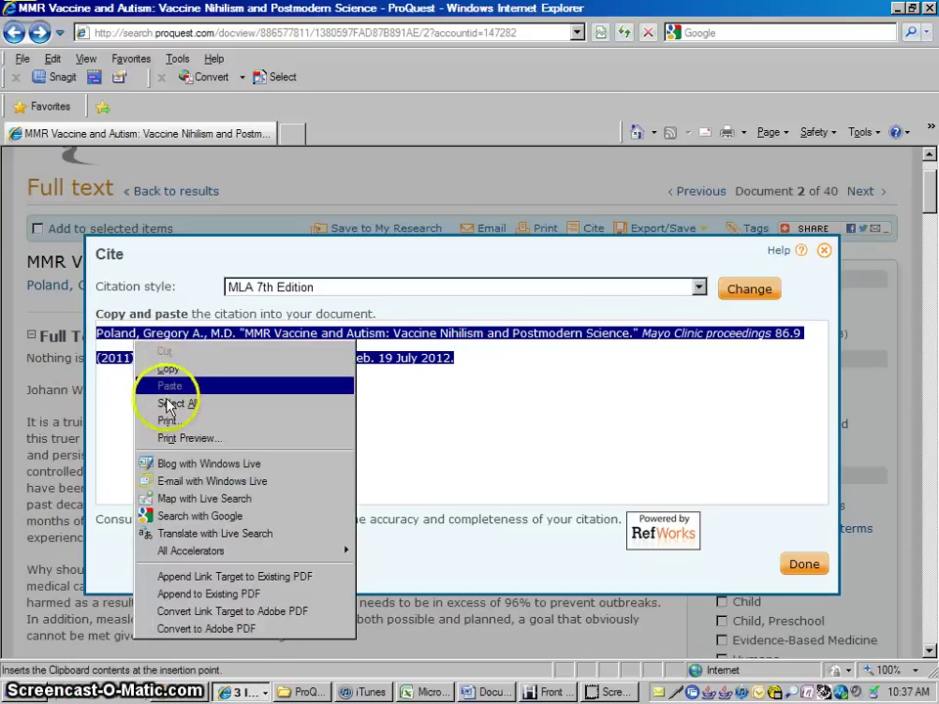
left_click(168, 371)
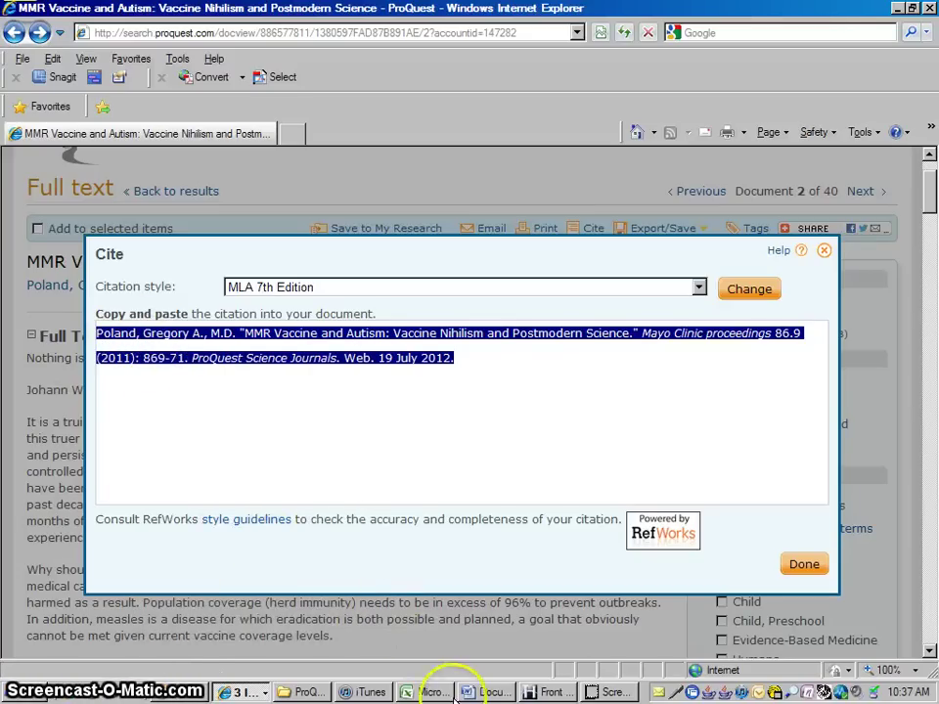
Paste the copied citation onto the empty last line of the Works Cited page
left_click(489, 693)
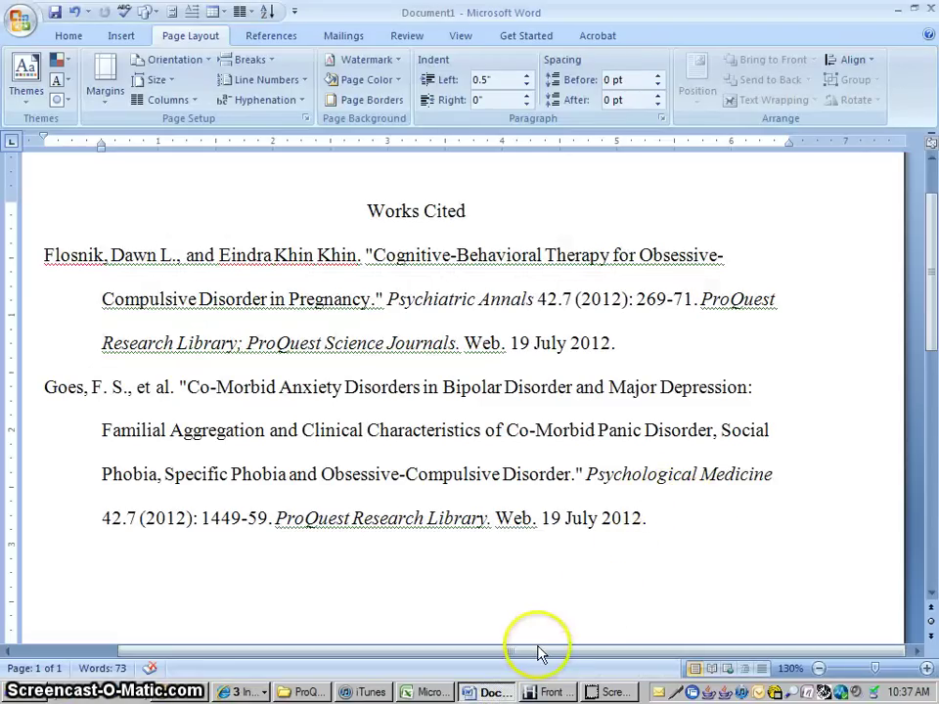
left_click_drag(530, 656, 487, 657)
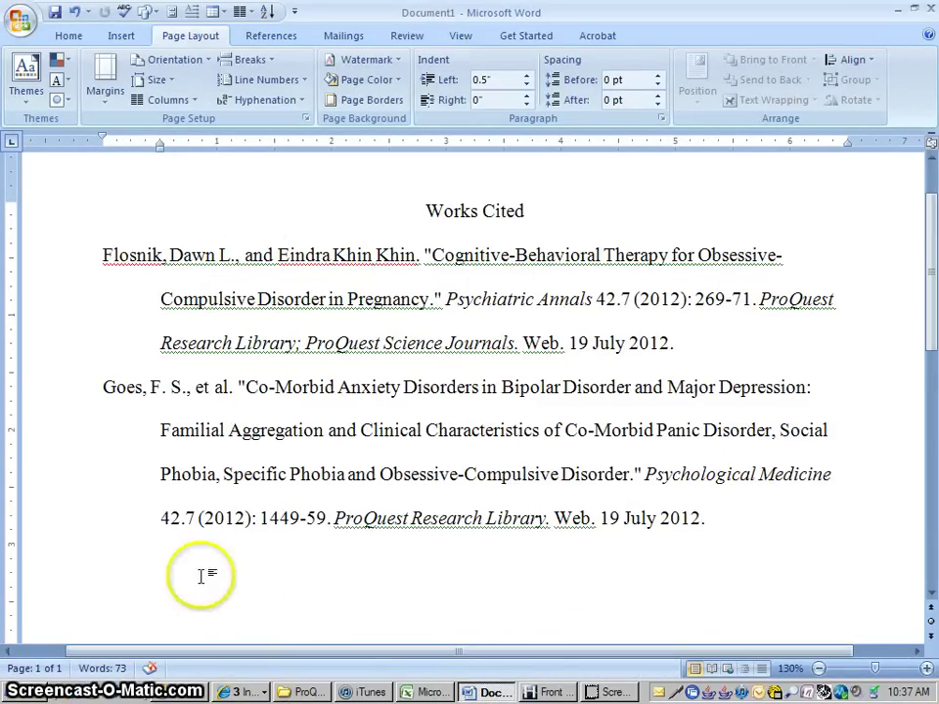
right_click(130, 560)
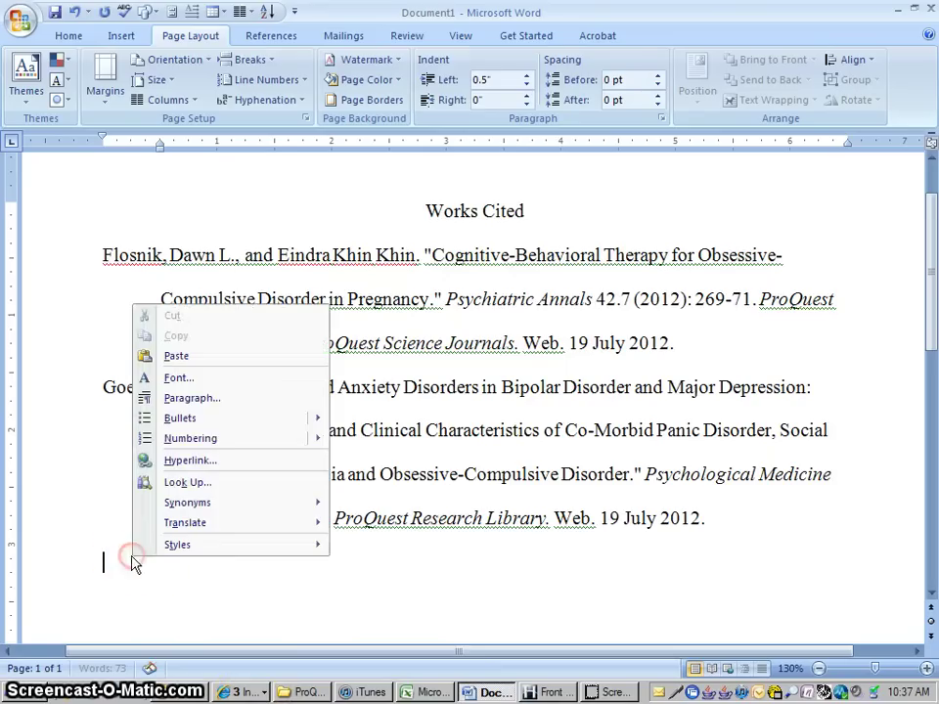
left_click(189, 361)
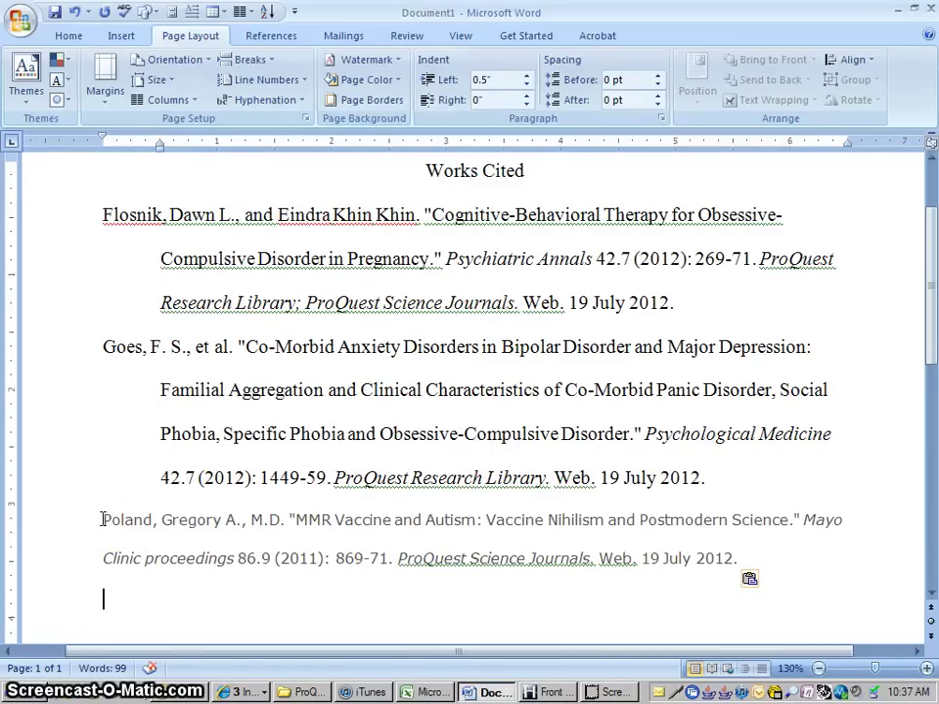
Format the pasted citation as Times New Roman, 12 pt, with Automatic font colour
left_click_drag(161, 525, 771, 553)
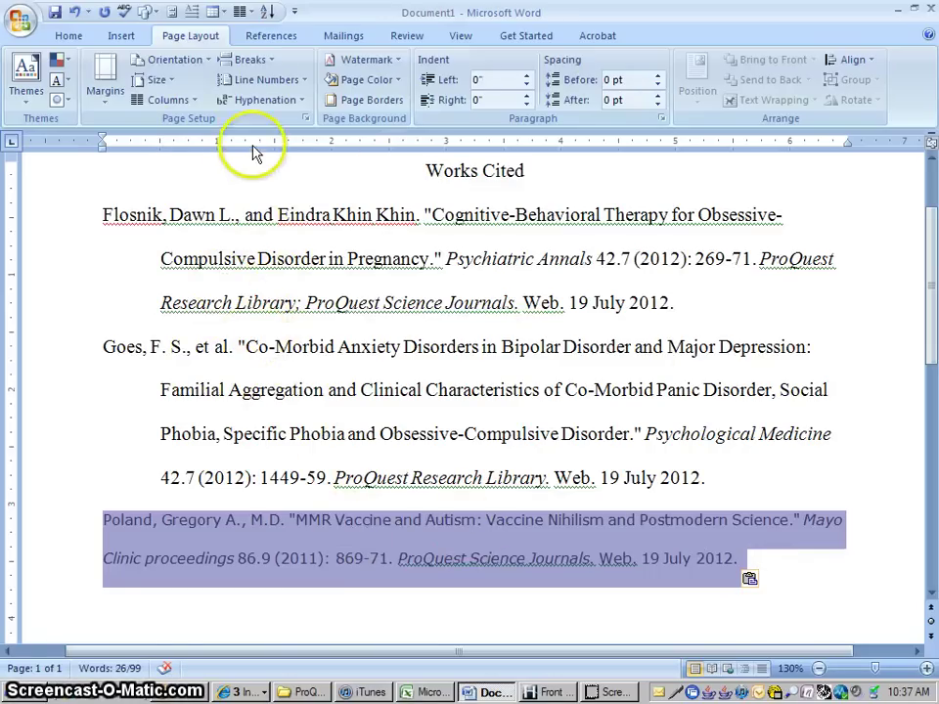
left_click(71, 38)
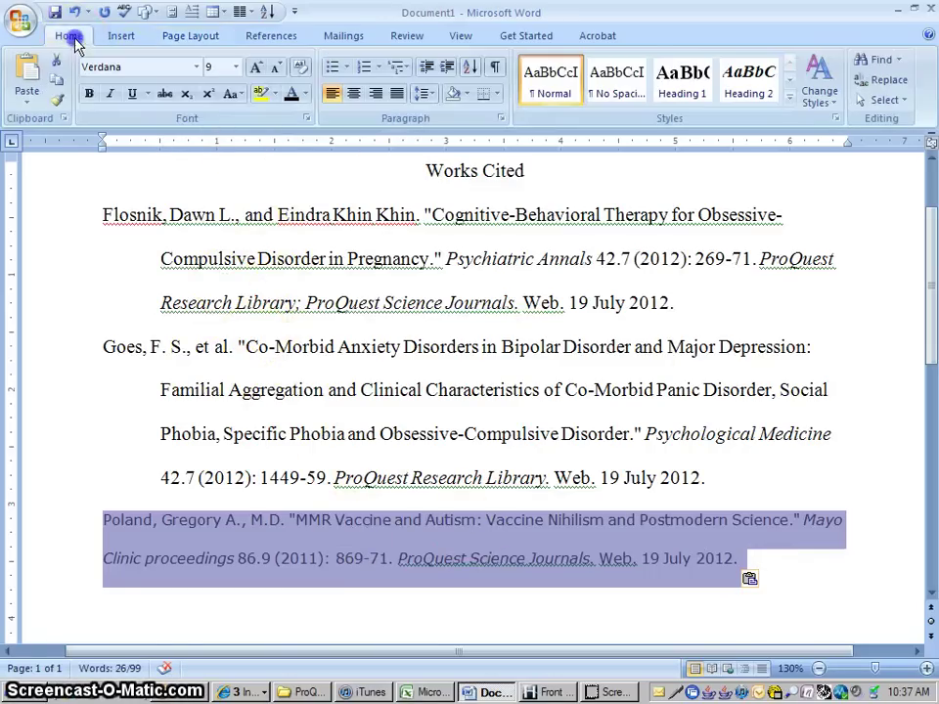
left_click(197, 67)
left_click(176, 130)
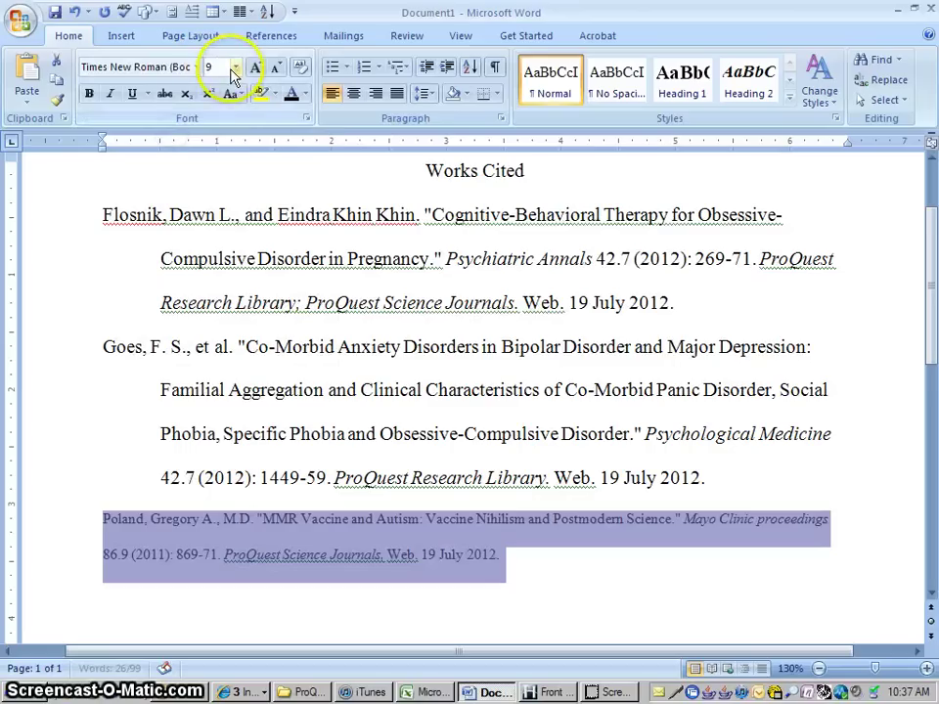
left_click(235, 67)
left_click(227, 148)
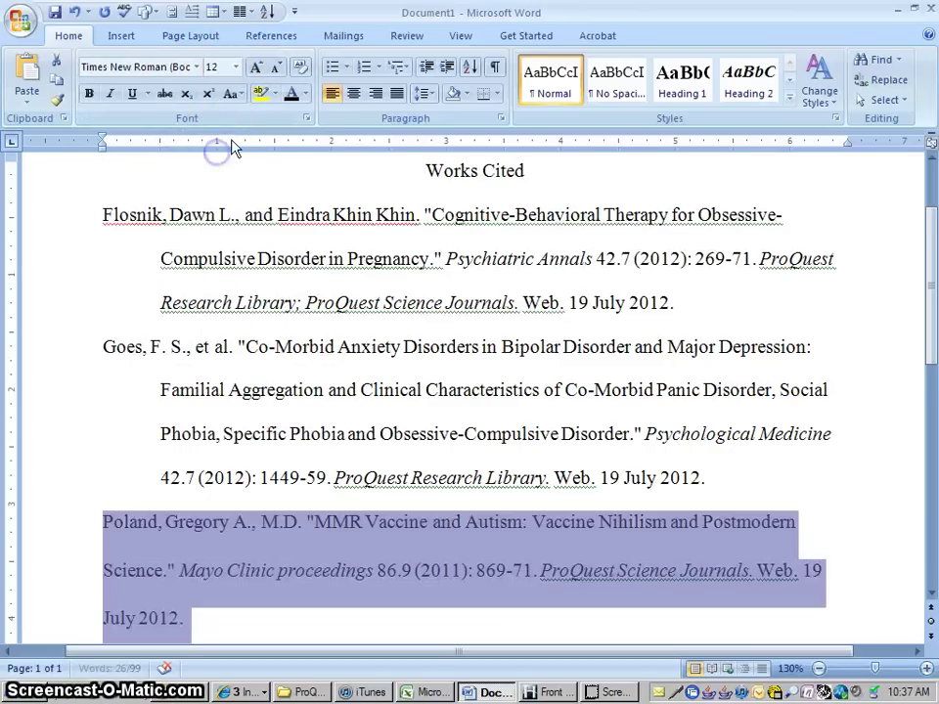
left_click(305, 94)
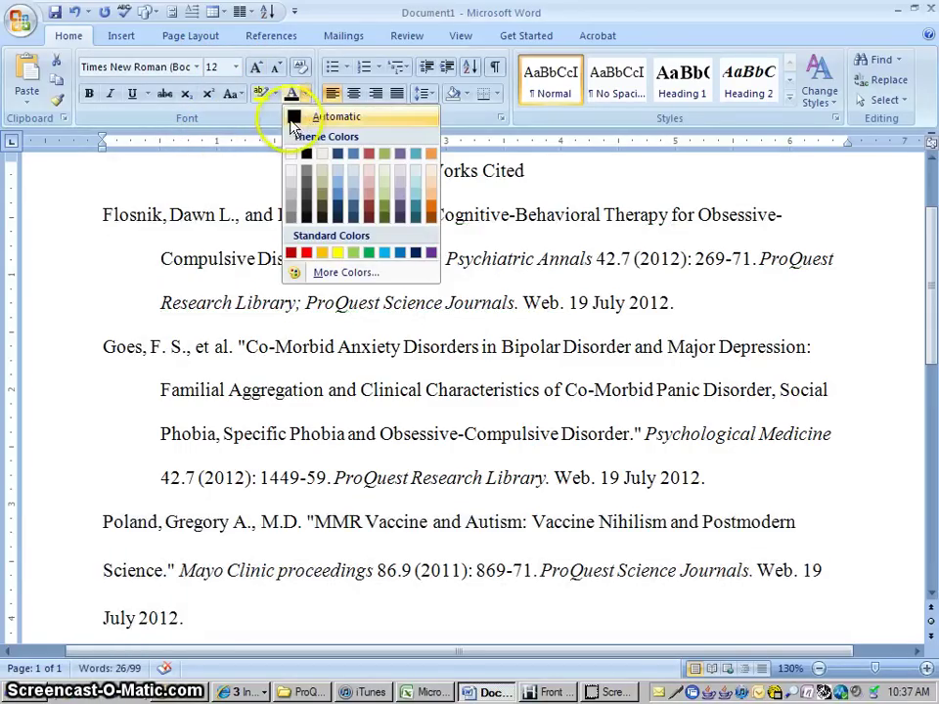
left_click(293, 118)
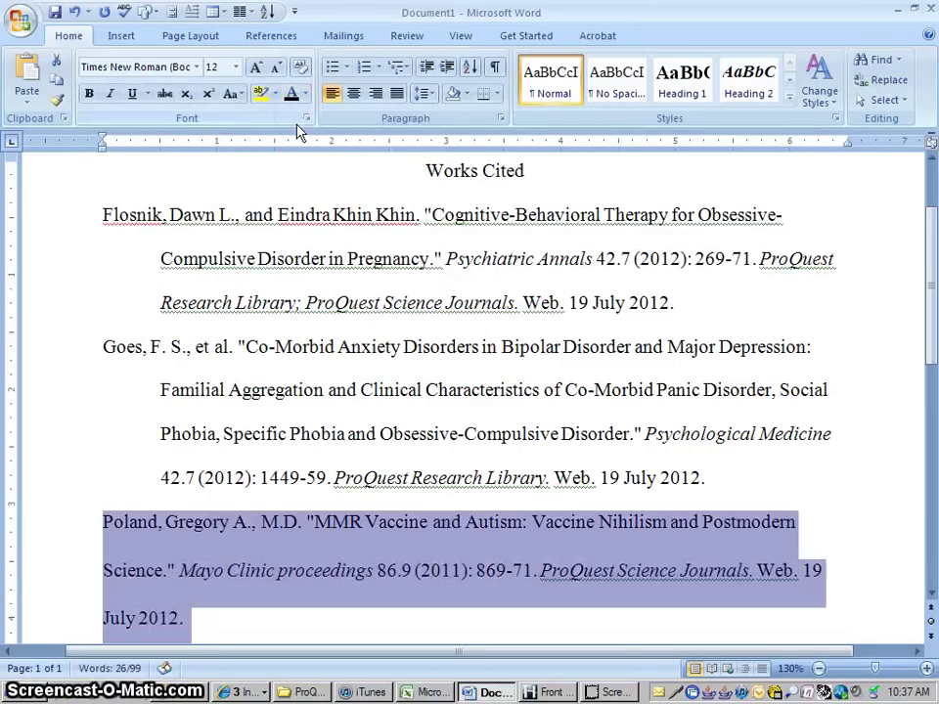
Give the citation a 0.5" hanging indent and double spacing, with no extra space between paragraphs
left_click(504, 125)
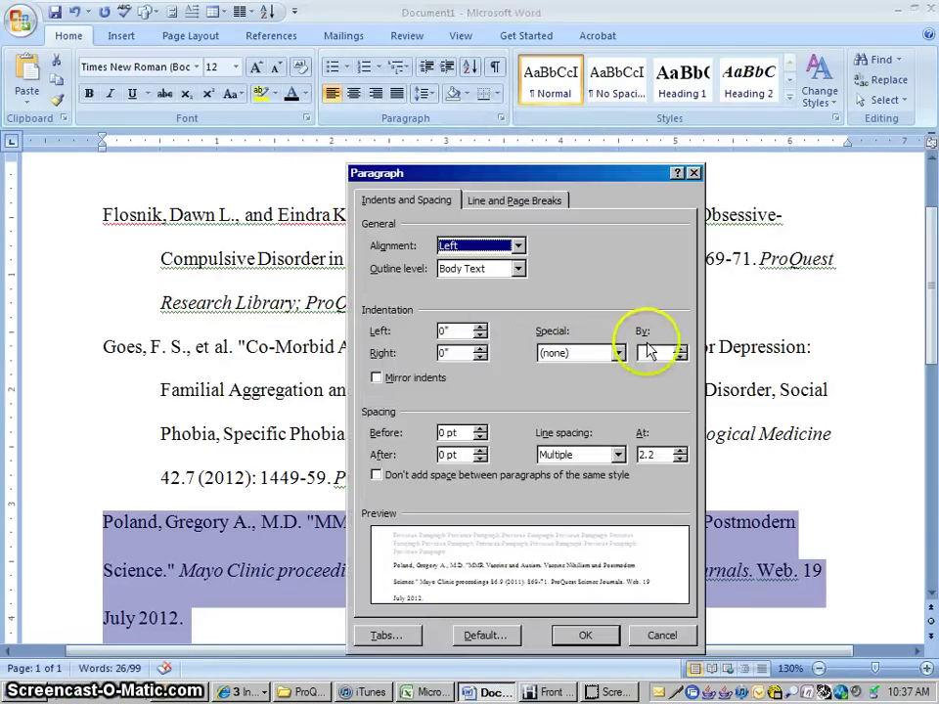
left_click(618, 354)
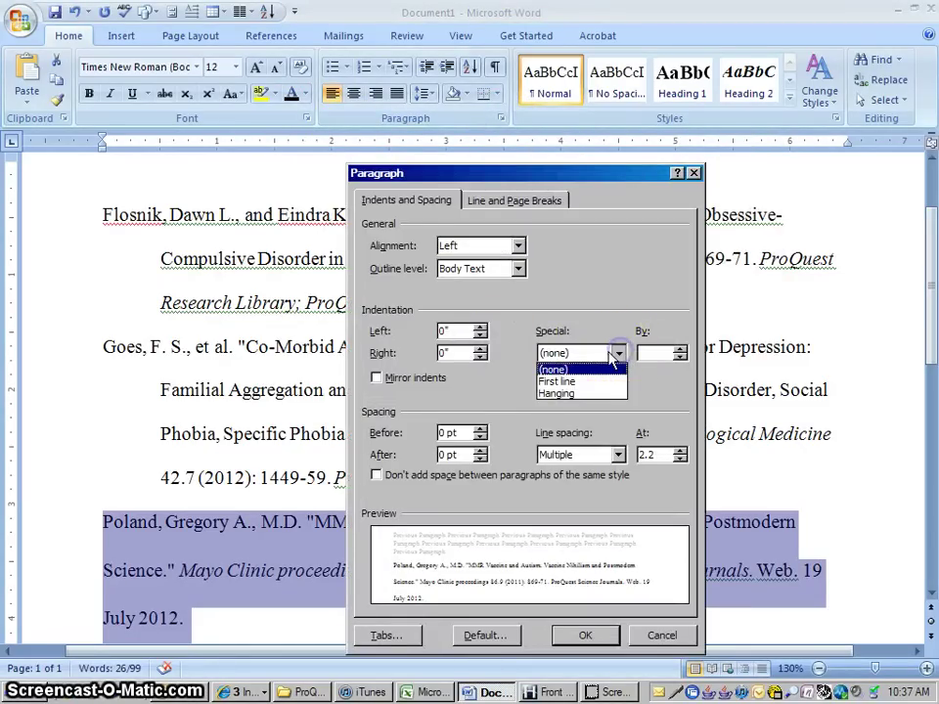
left_click(587, 394)
left_click(619, 455)
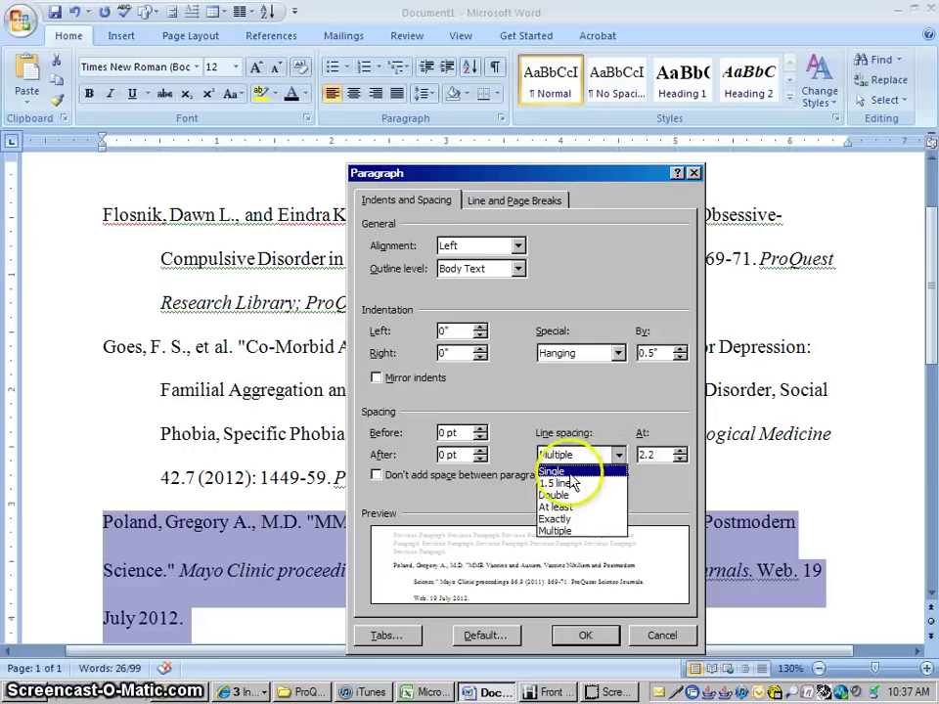
left_click(565, 495)
left_click(376, 475)
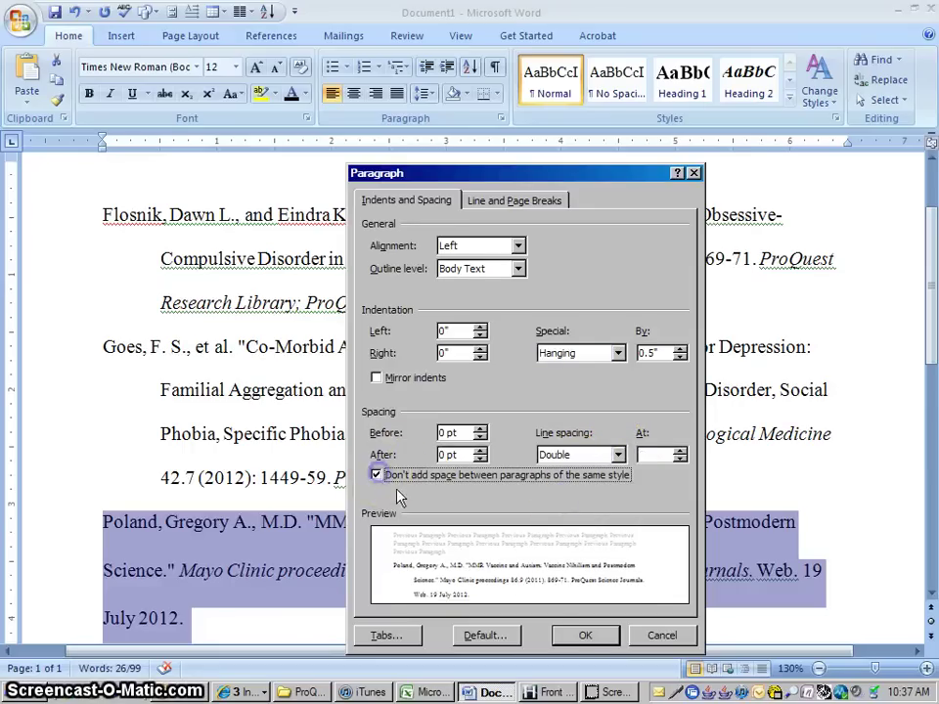
left_click(587, 636)
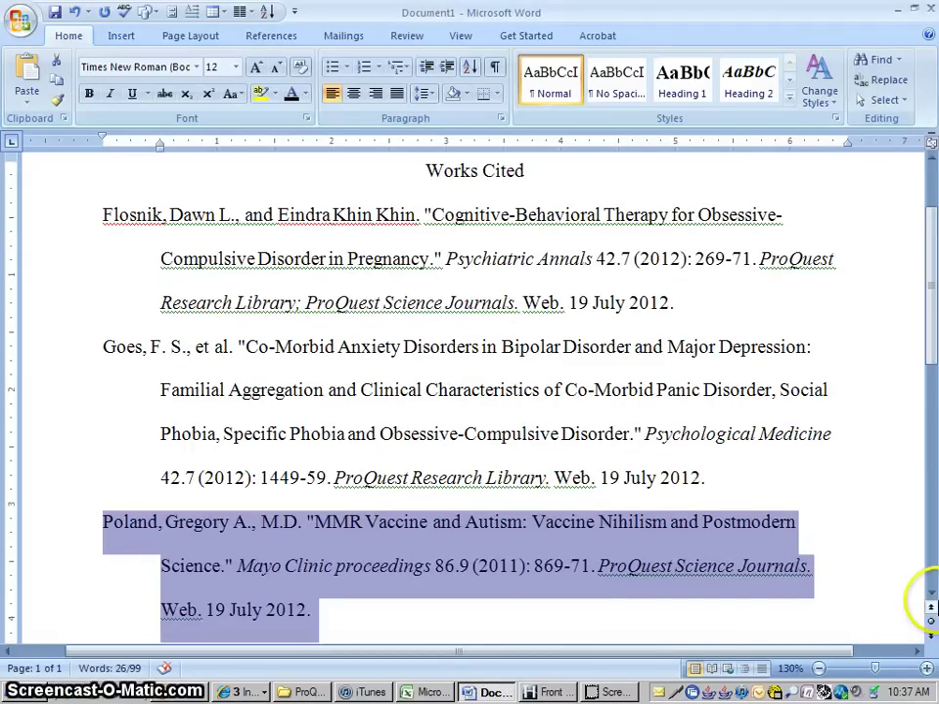
Change 'proceedings' to 'Proceedings' in the Mayo Clinic Proceedings journal title
left_click(932, 594)
scroll(932, 598, "down", 5)
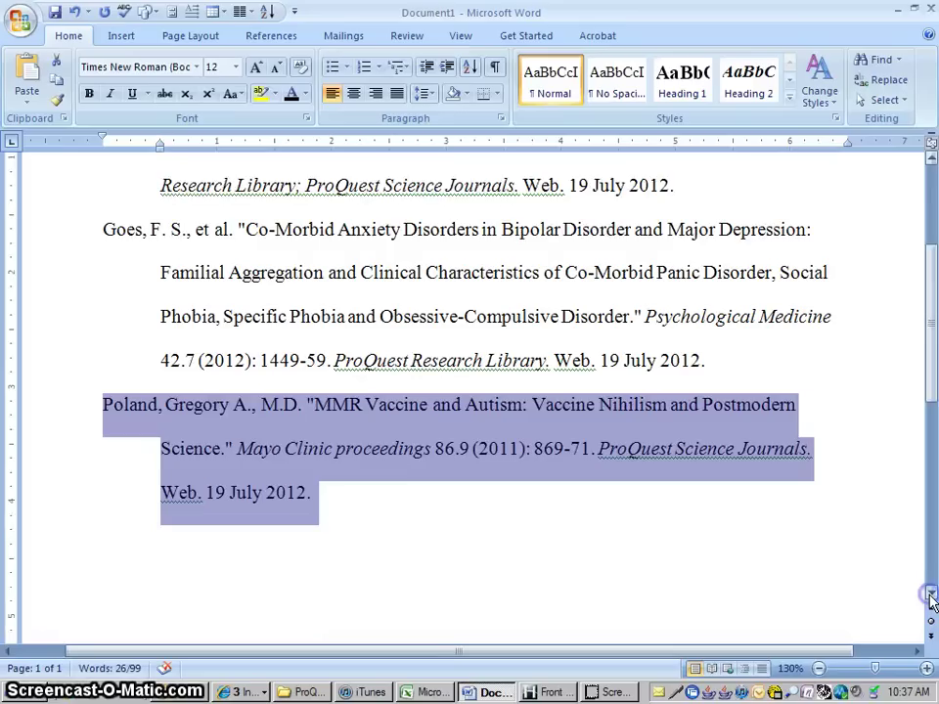
left_click(386, 377)
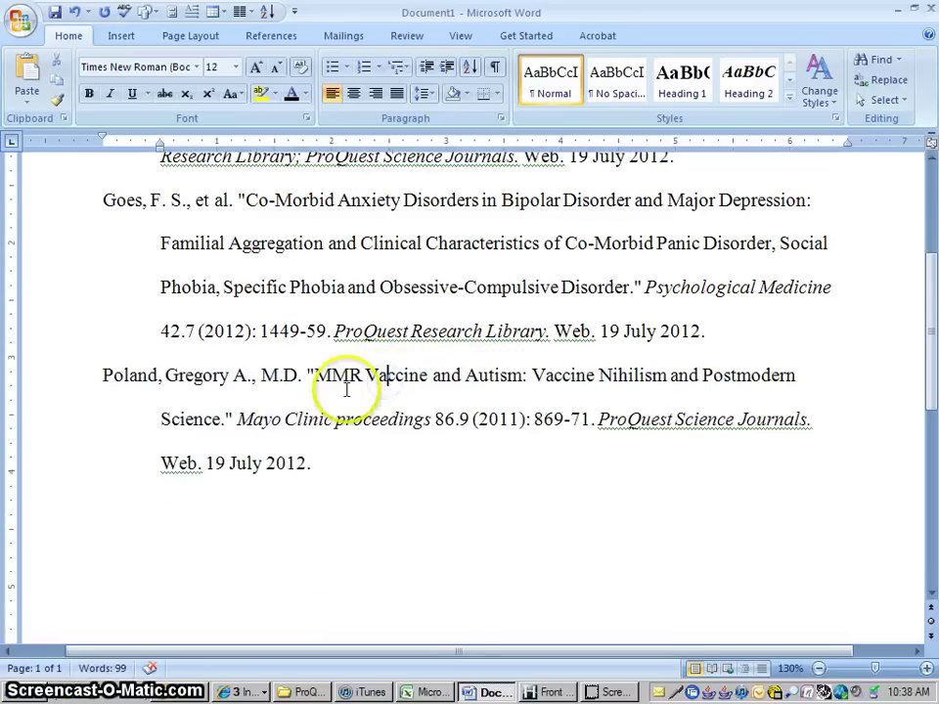
left_click(339, 416)
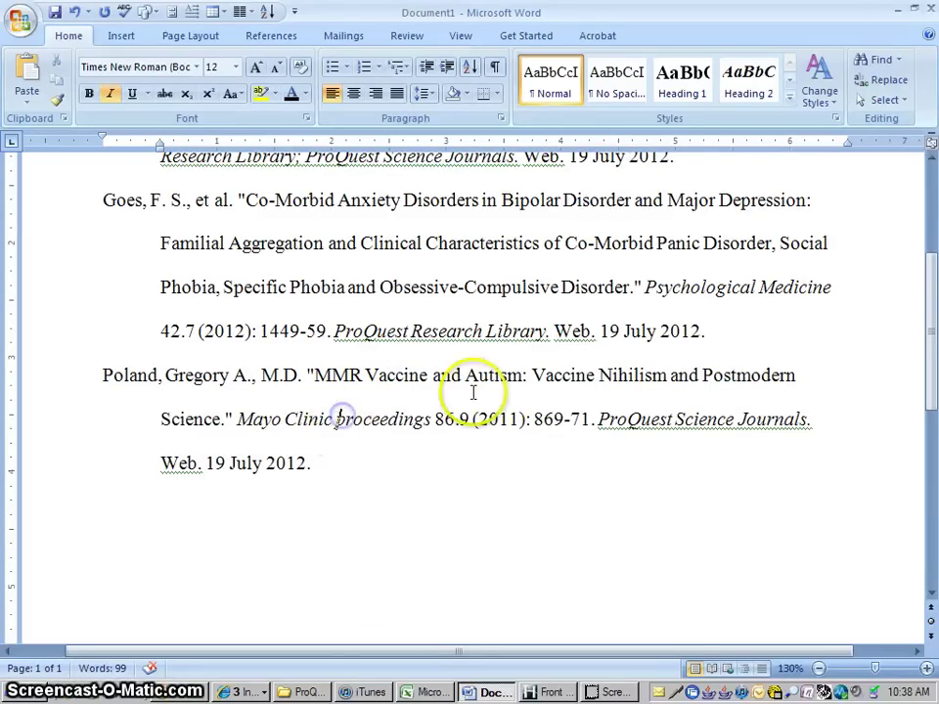
left_click(344, 418)
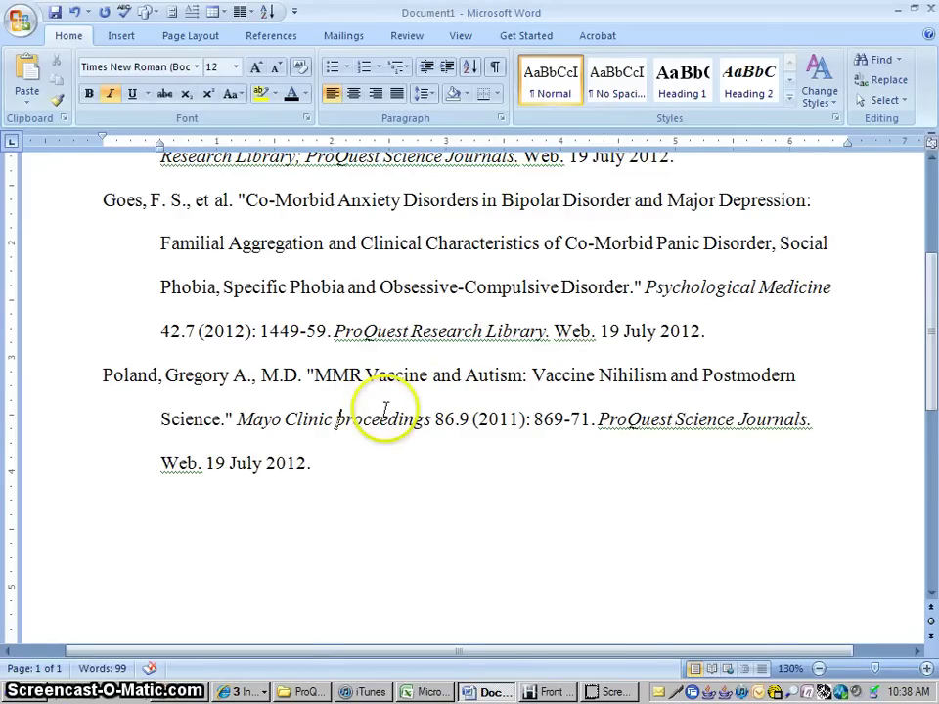
key("BackSpace")
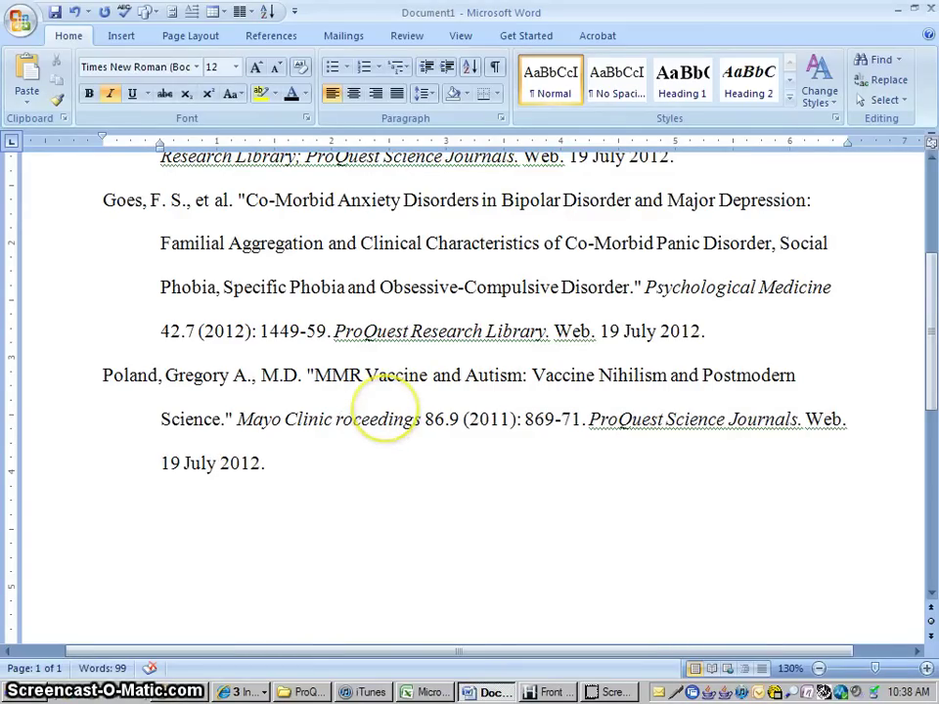
type("P")
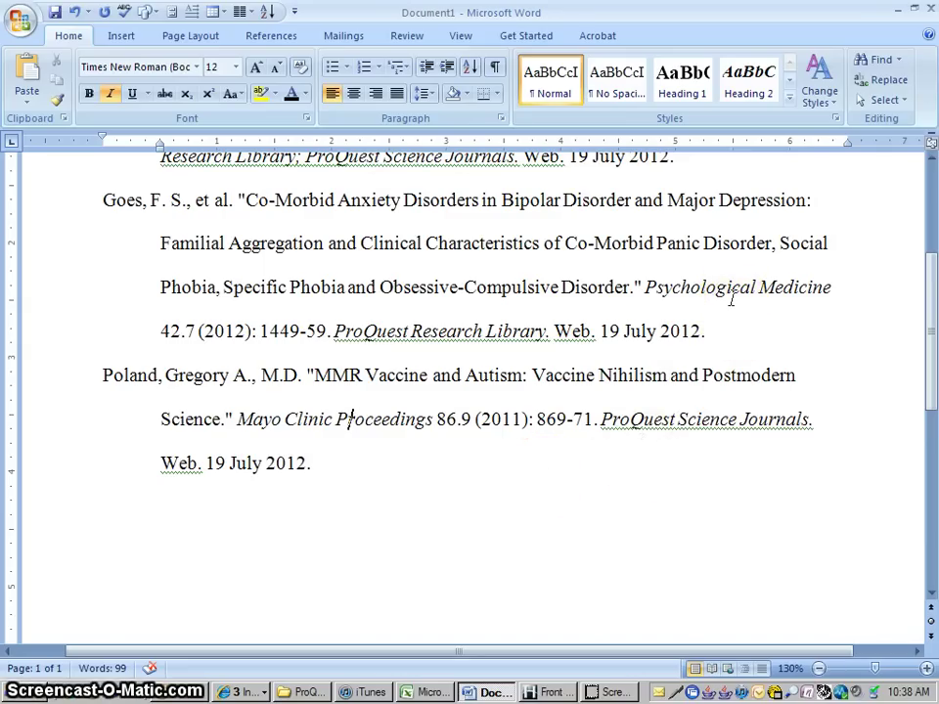
Leave Word, close the citation window and go back to the search results list
left_click(897, 13)
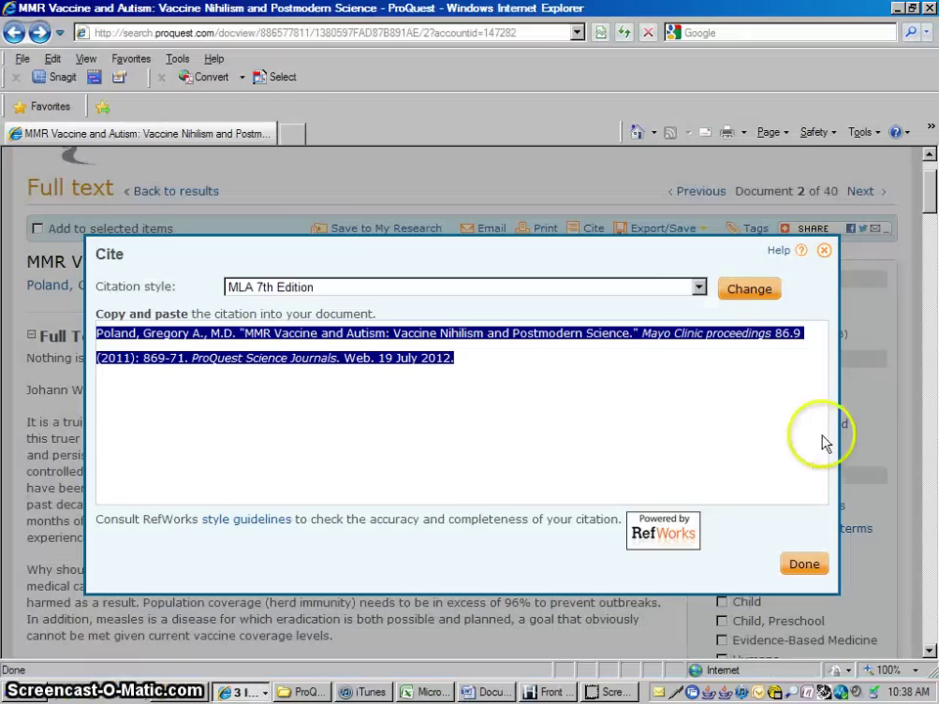
left_click(825, 251)
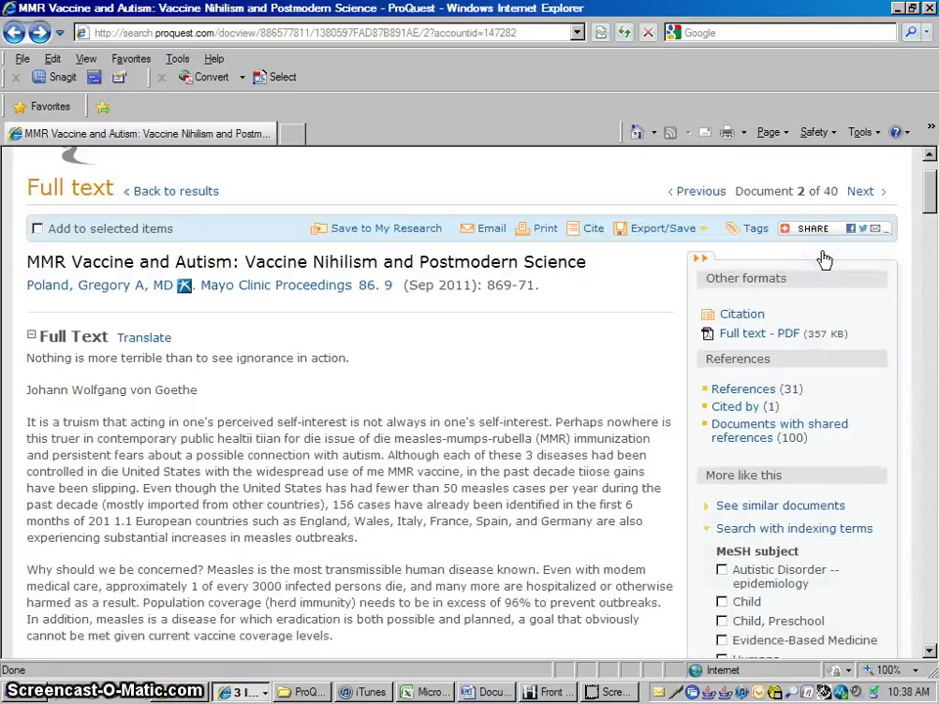
left_click(177, 194)
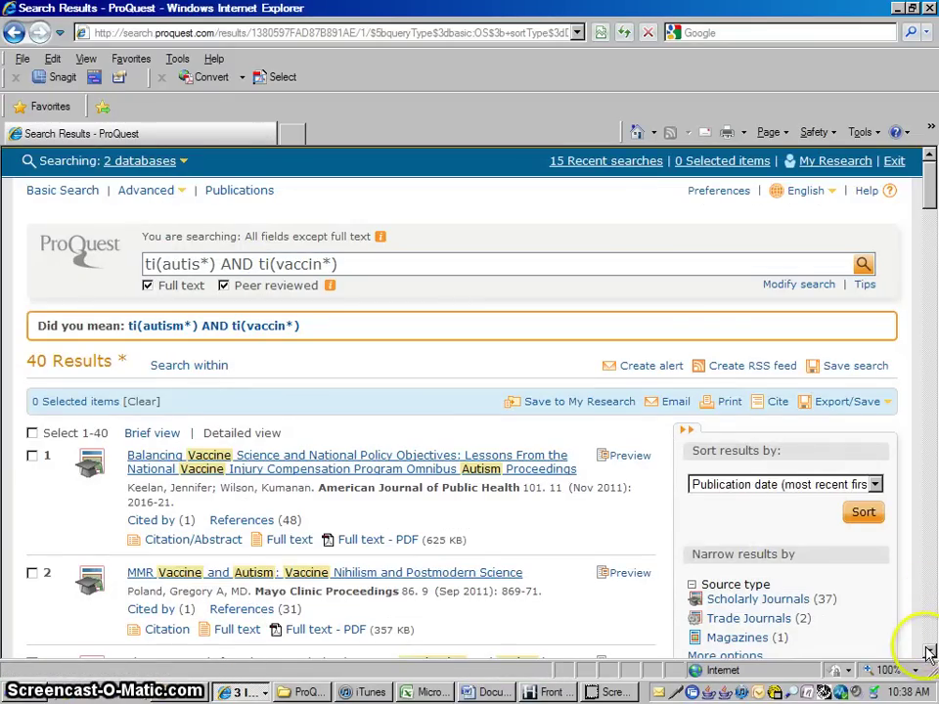
Scroll down to the Publication date histogram covering 1998–2011
left_click(931, 653)
left_click(931, 653)
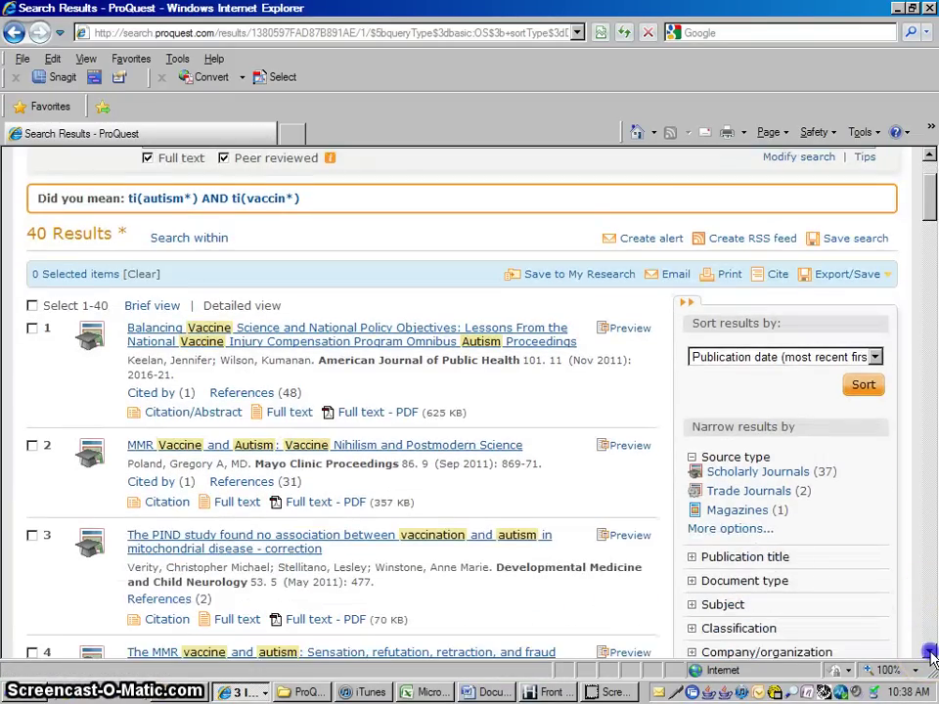
left_click(930, 653)
left_click(930, 652)
left_click(930, 653)
left_click(930, 652)
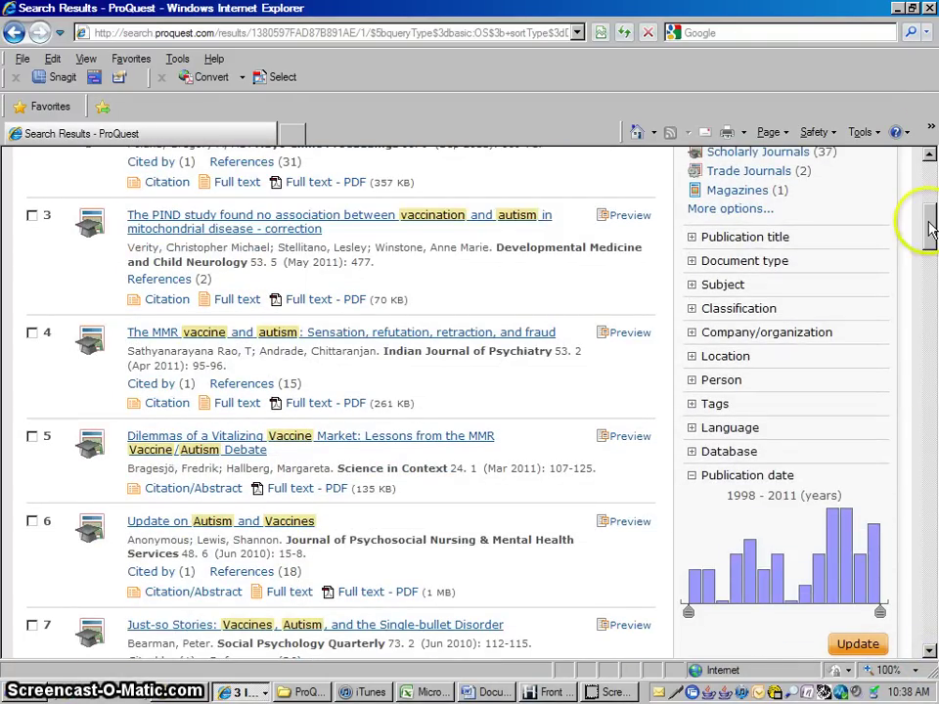
left_click_drag(927, 218, 931, 191)
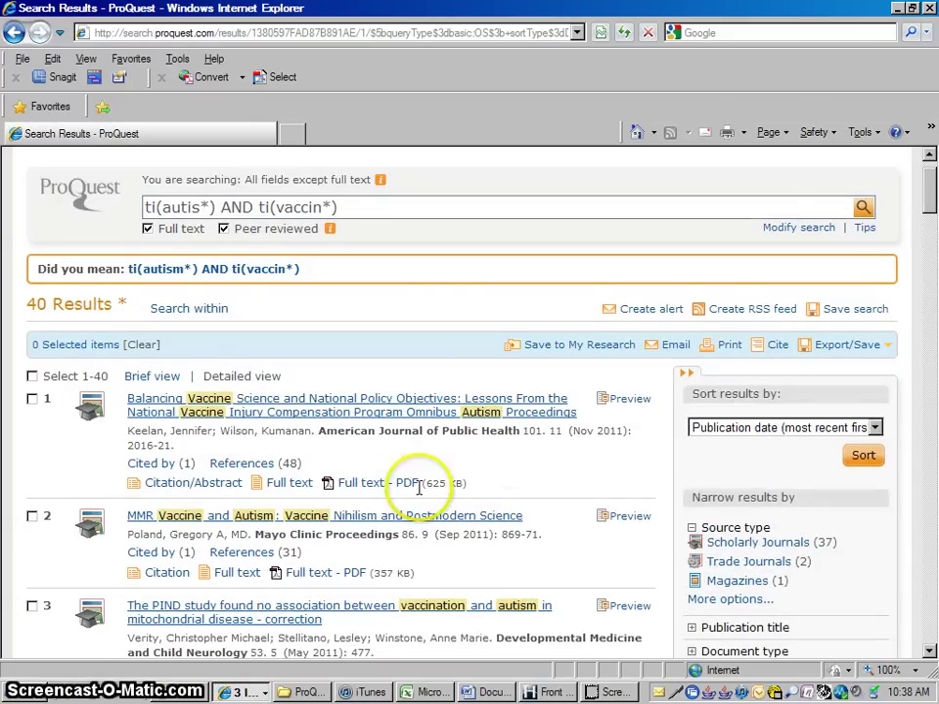
left_click(929, 653)
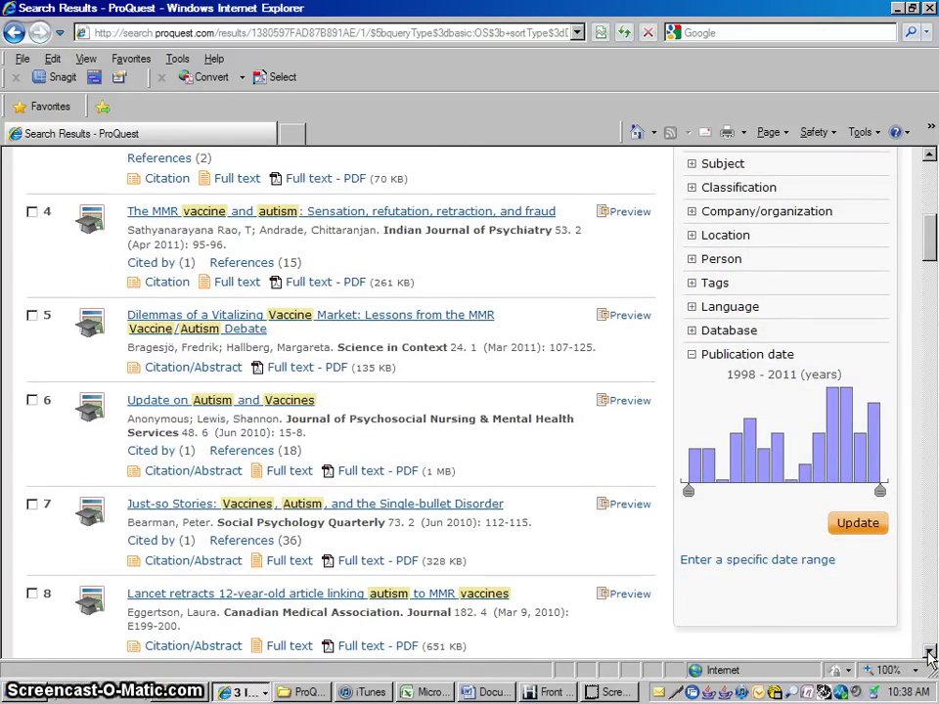
left_click_drag(878, 492, 874, 462)
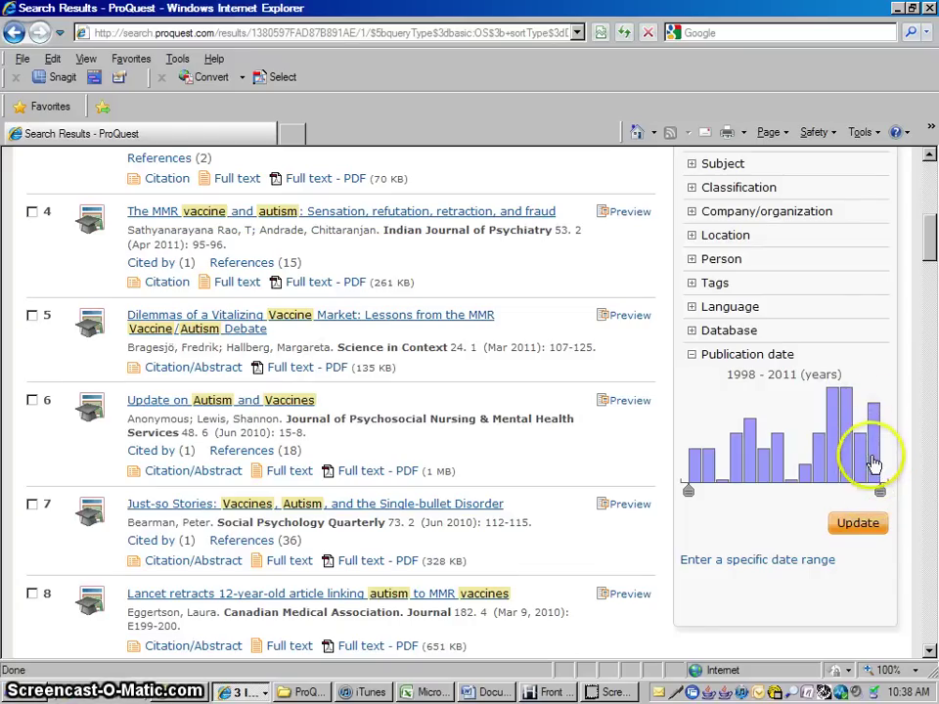
Limit results to 1999 publications and look through the 2 remaining articles
left_click(707, 471)
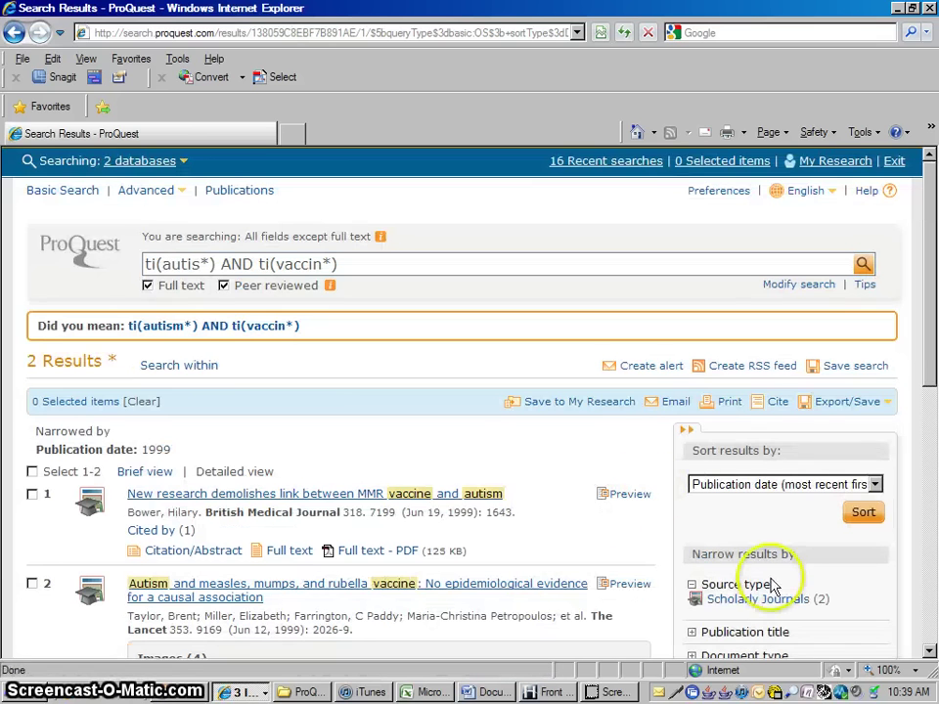
left_click(929, 651)
scroll(930, 650, "down", 4)
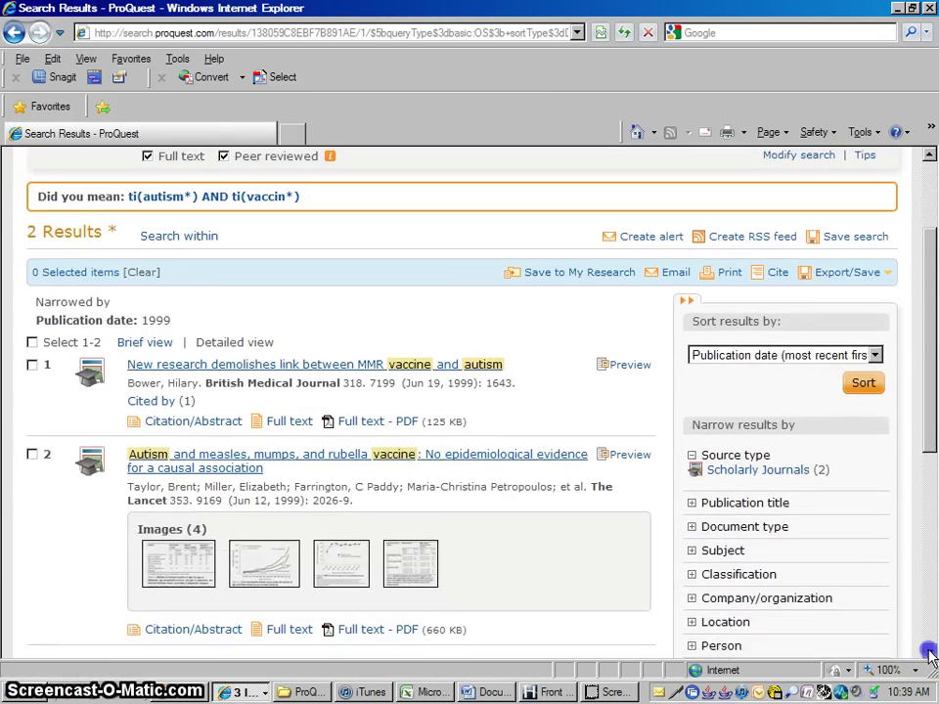
left_click(473, 394)
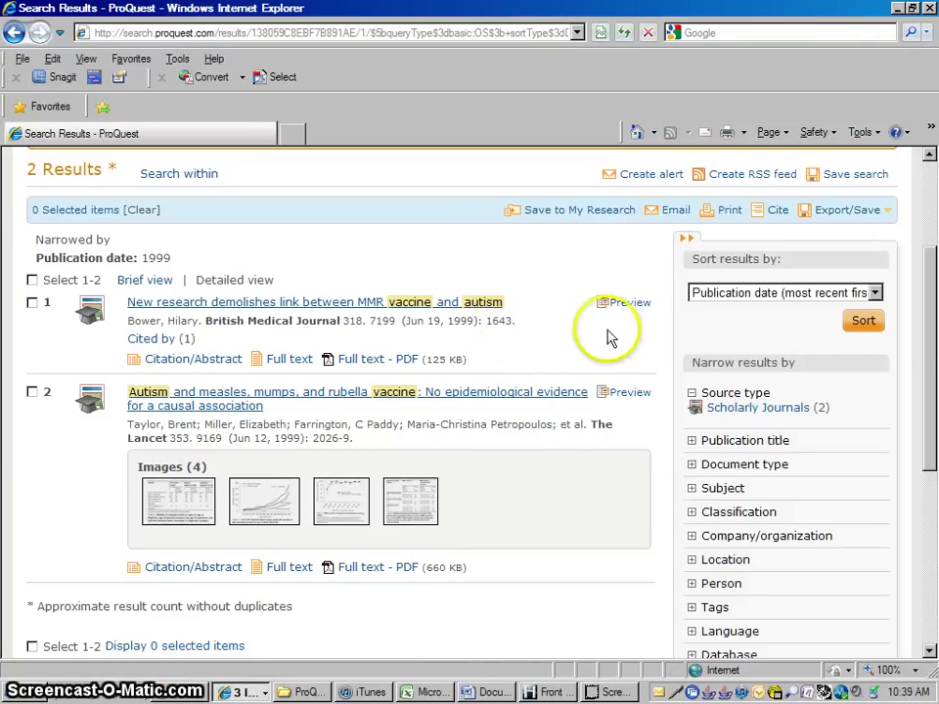
left_click_drag(932, 350, 932, 467)
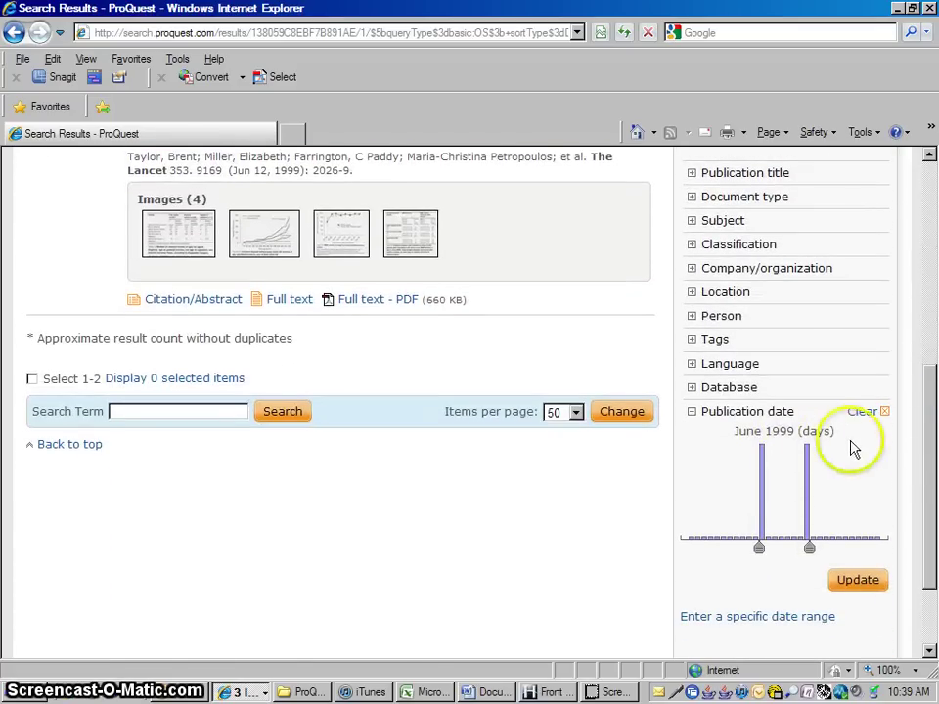
Clear the 1999 date limit and filter to 2007 instead, leaving 3 articles
left_click(884, 414)
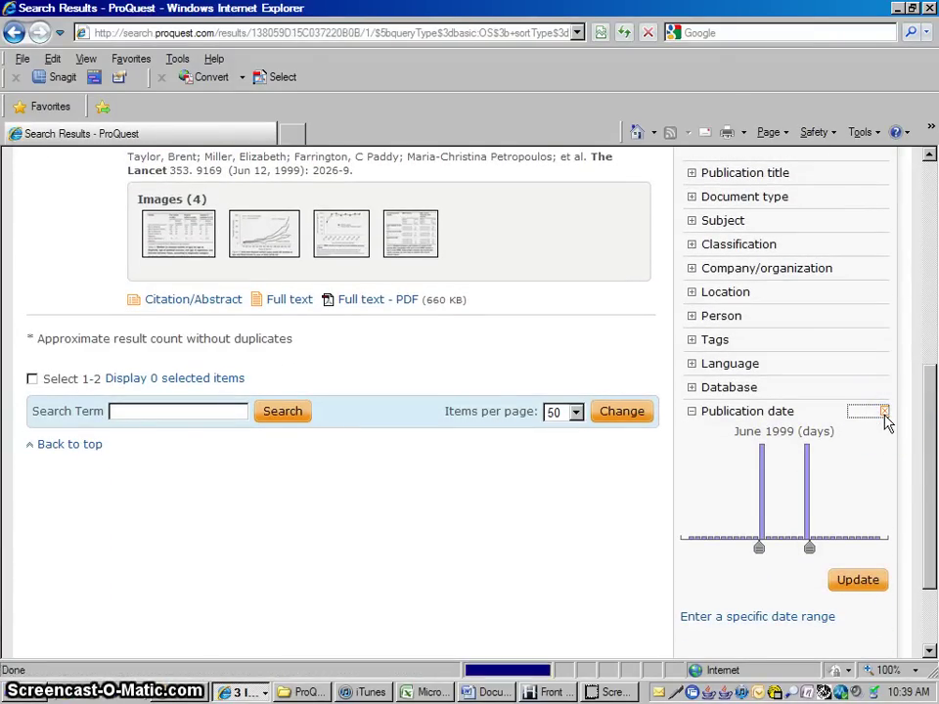
scroll(931, 653, "down", 10)
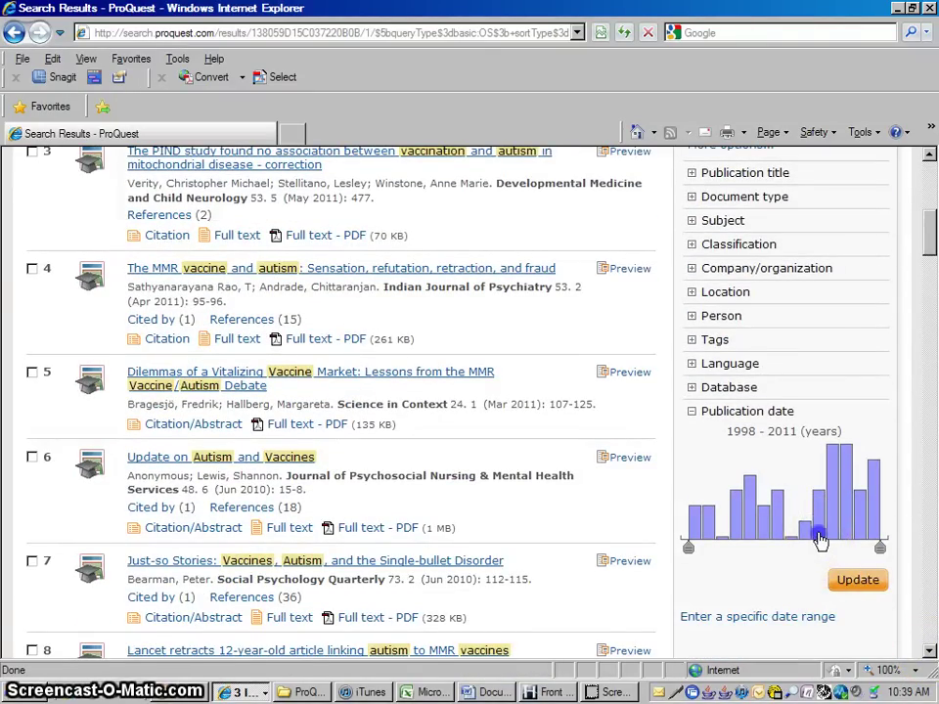
left_click(819, 541)
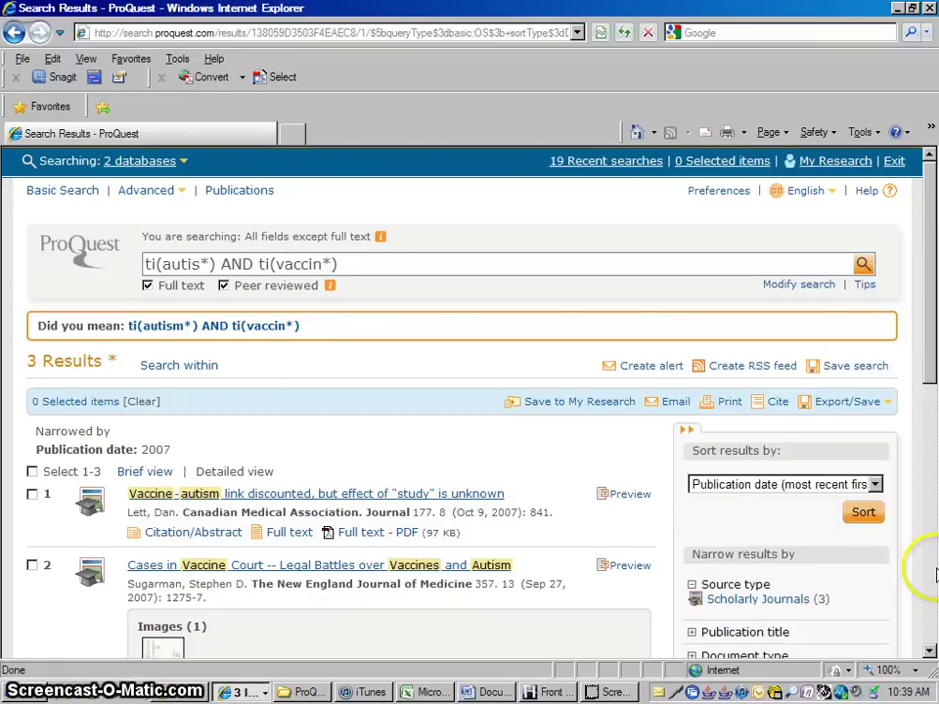
left_click(931, 653)
scroll(930, 652, "down", 5)
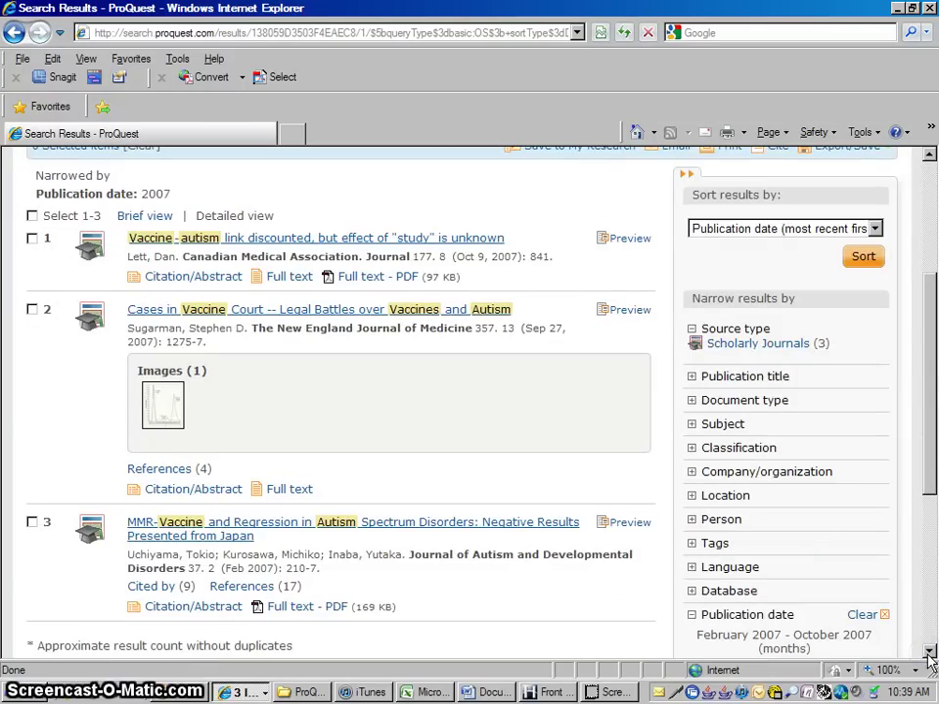
left_click_drag(930, 355, 932, 236)
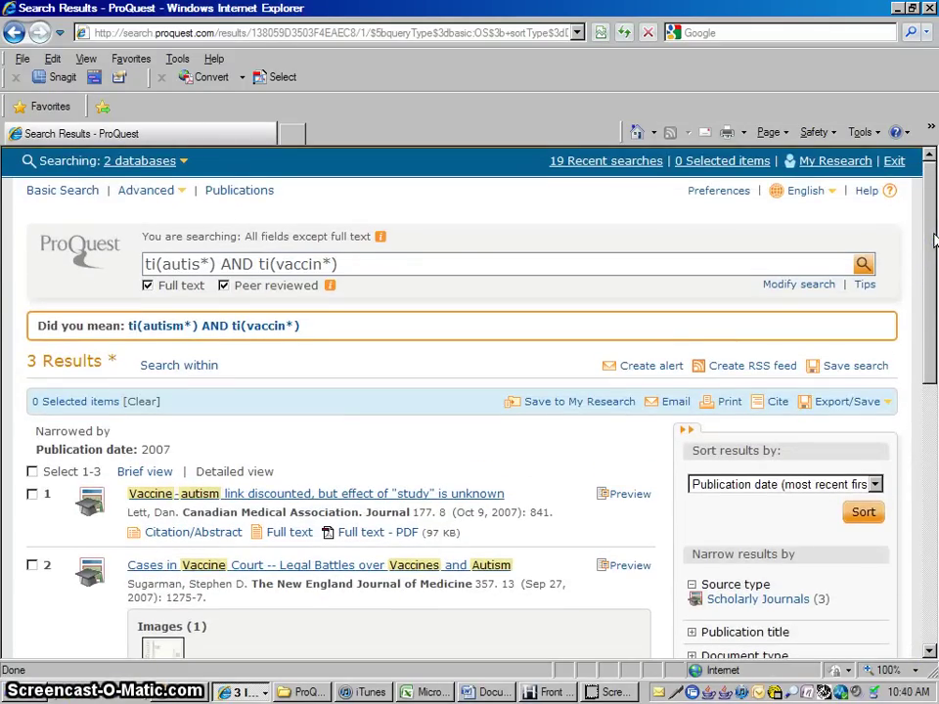